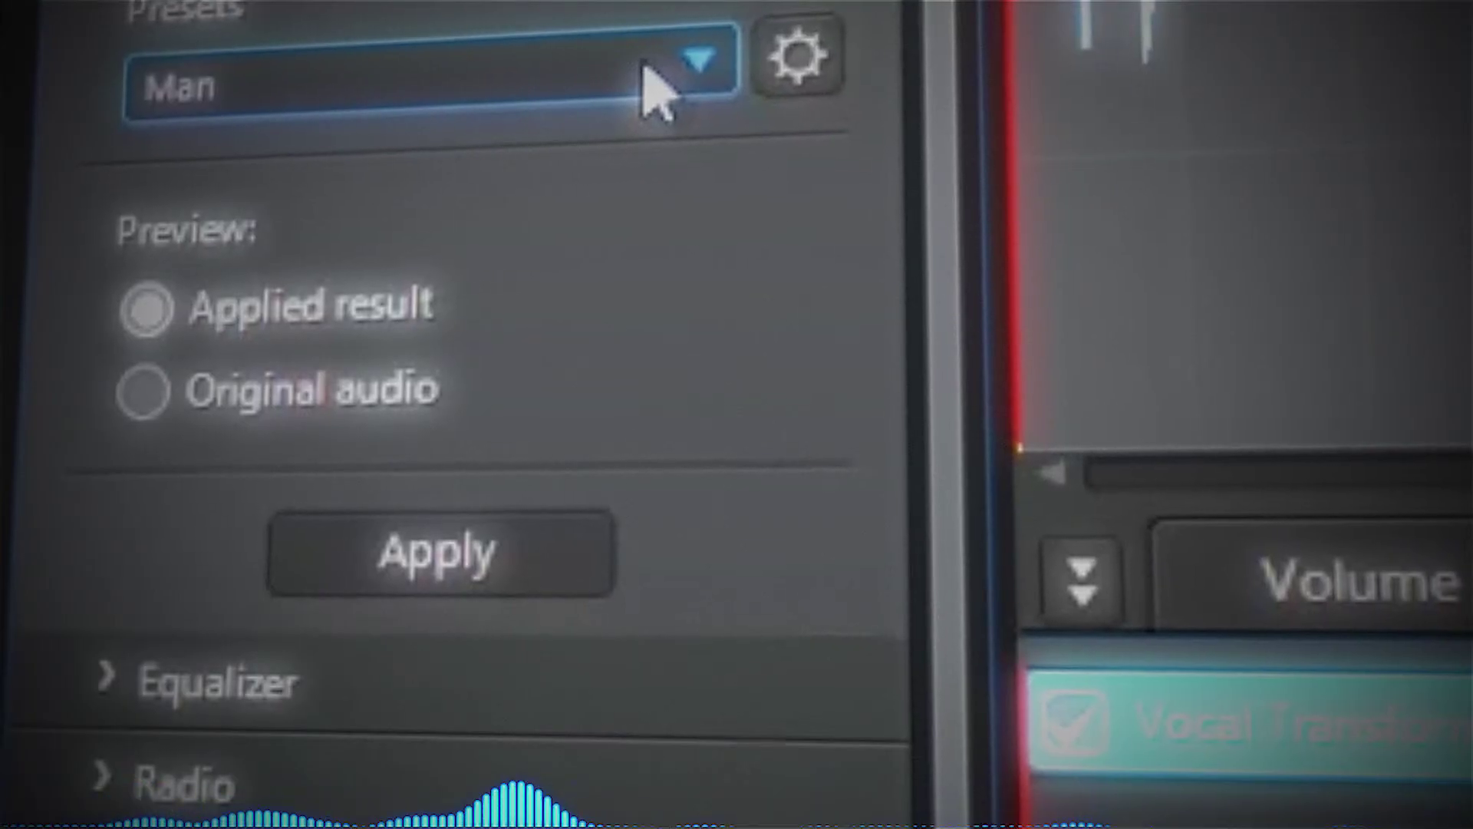
Step: Import Countdown.wav into the project so its waveform loads in the editor
click(649, 76)
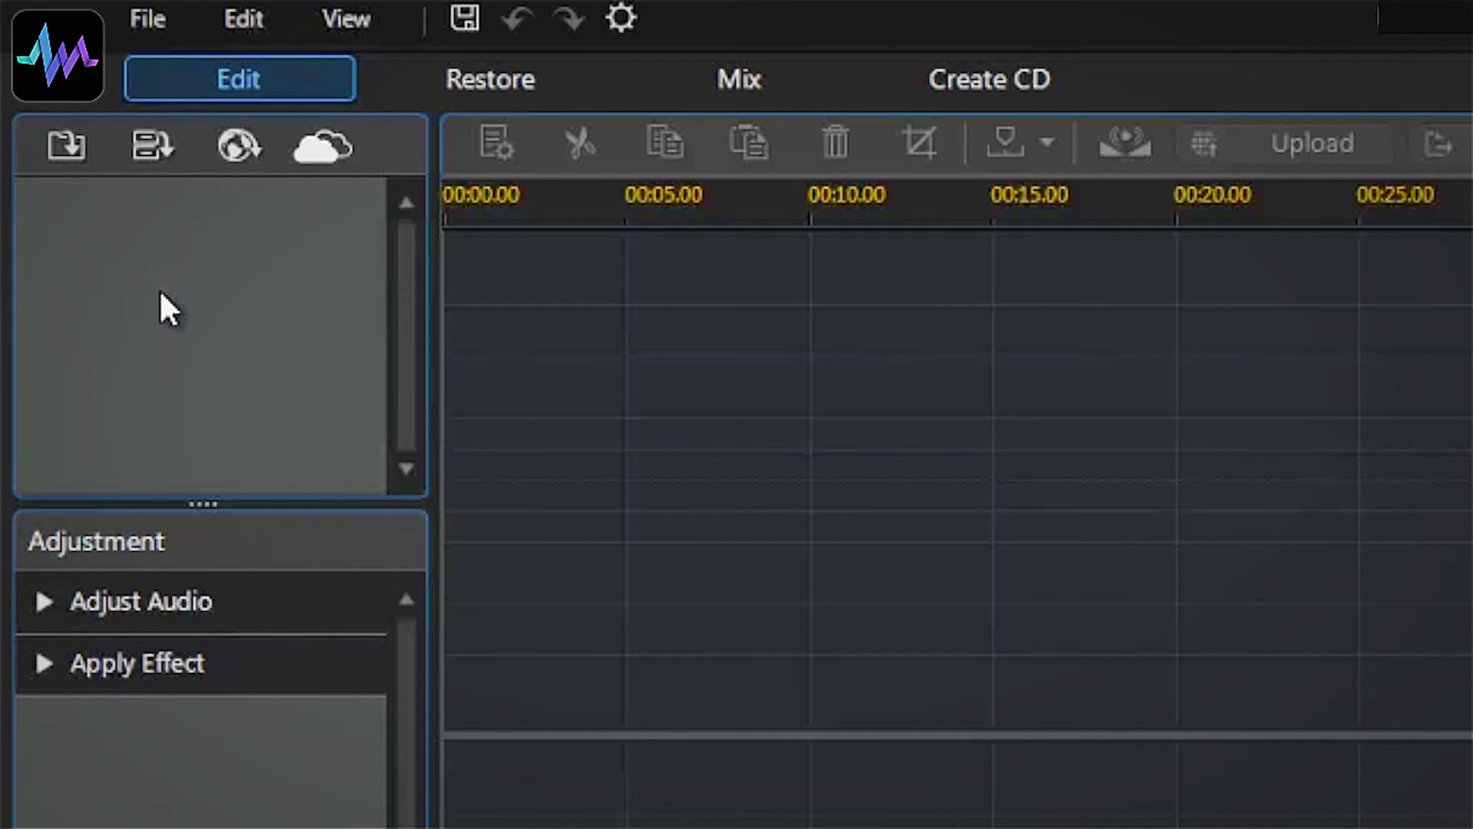
click(50, 148)
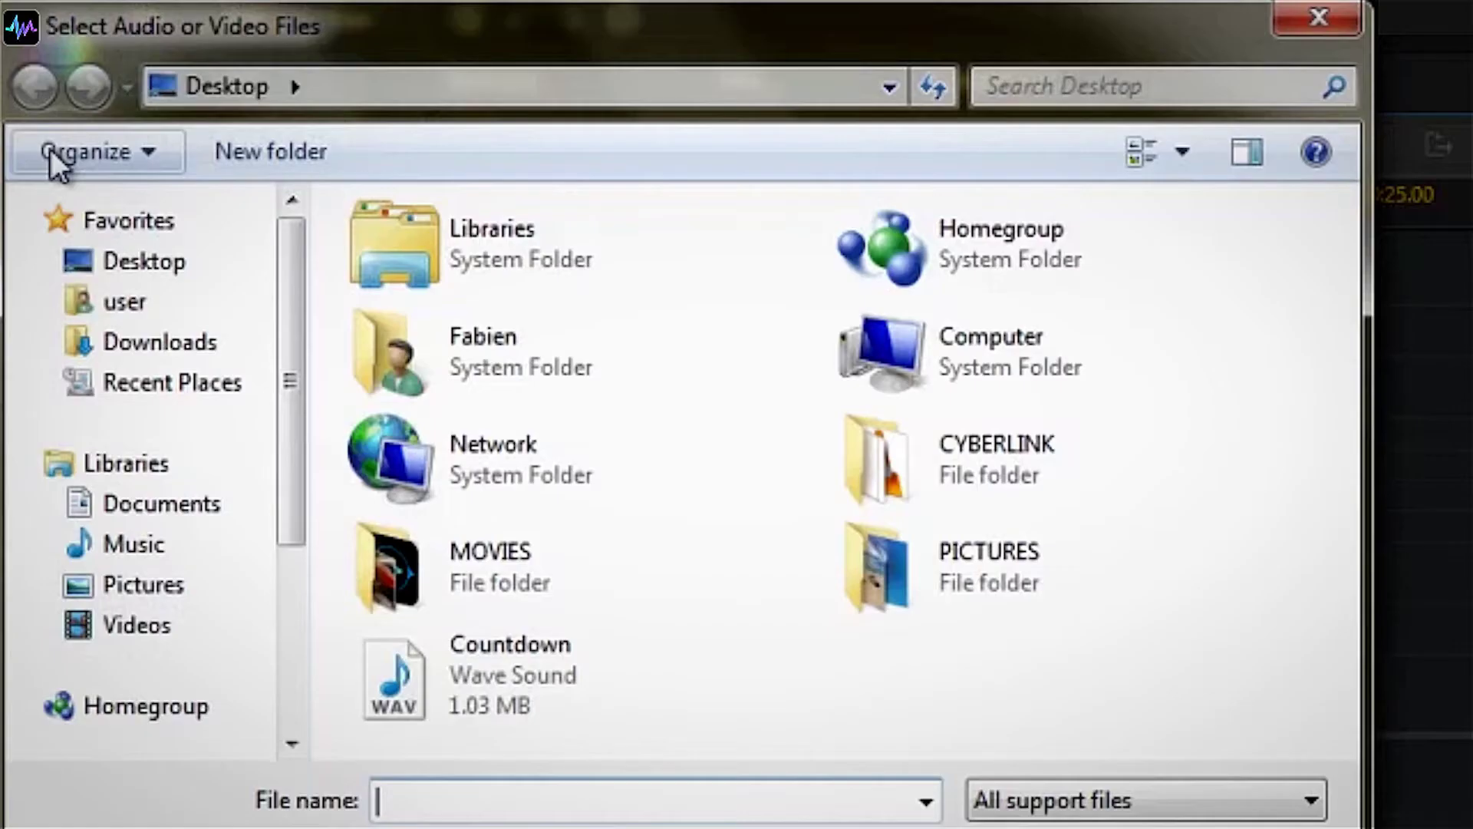
double_click(393, 690)
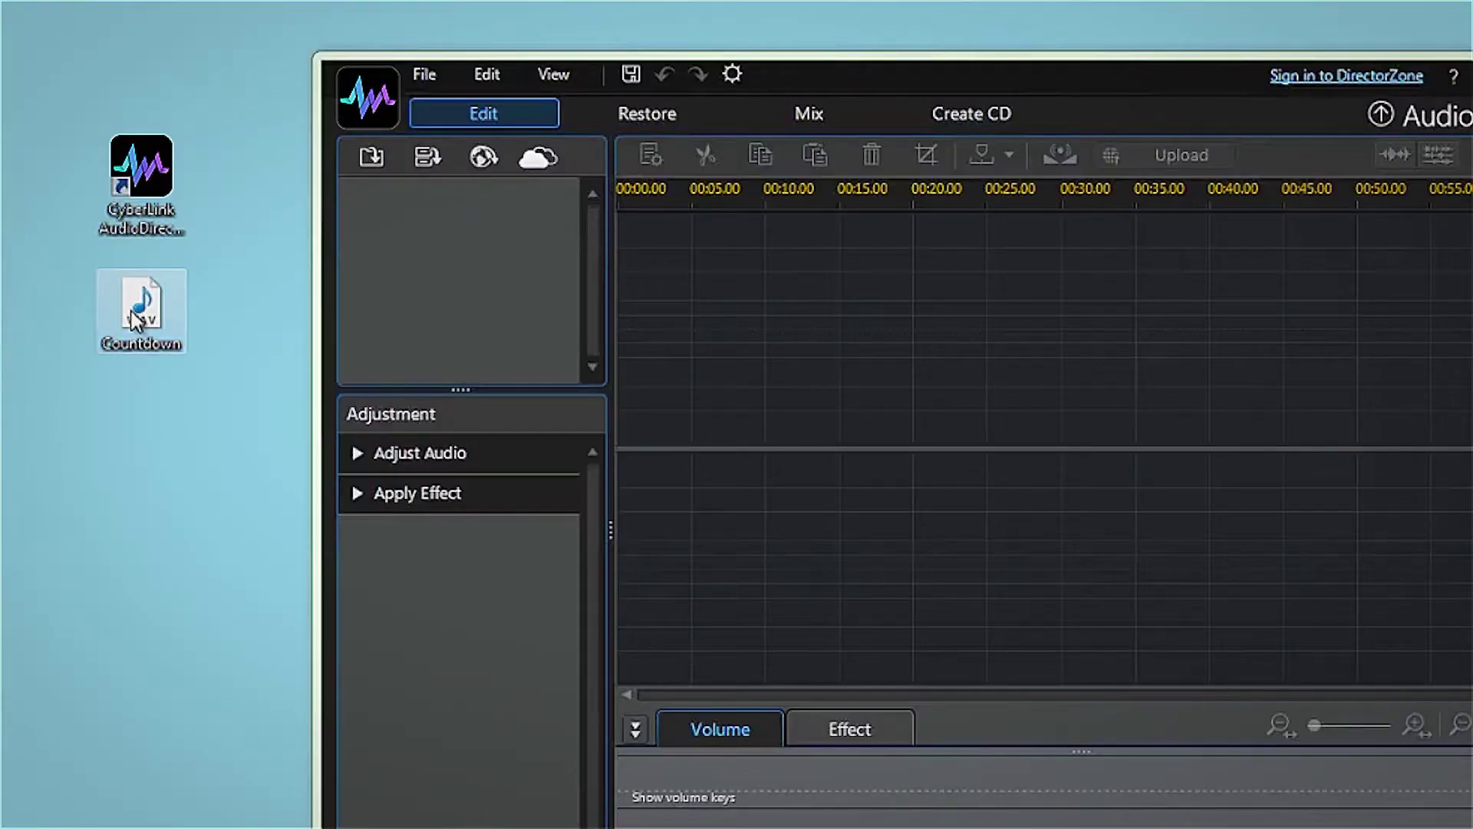
drag(136, 318, 757, 399)
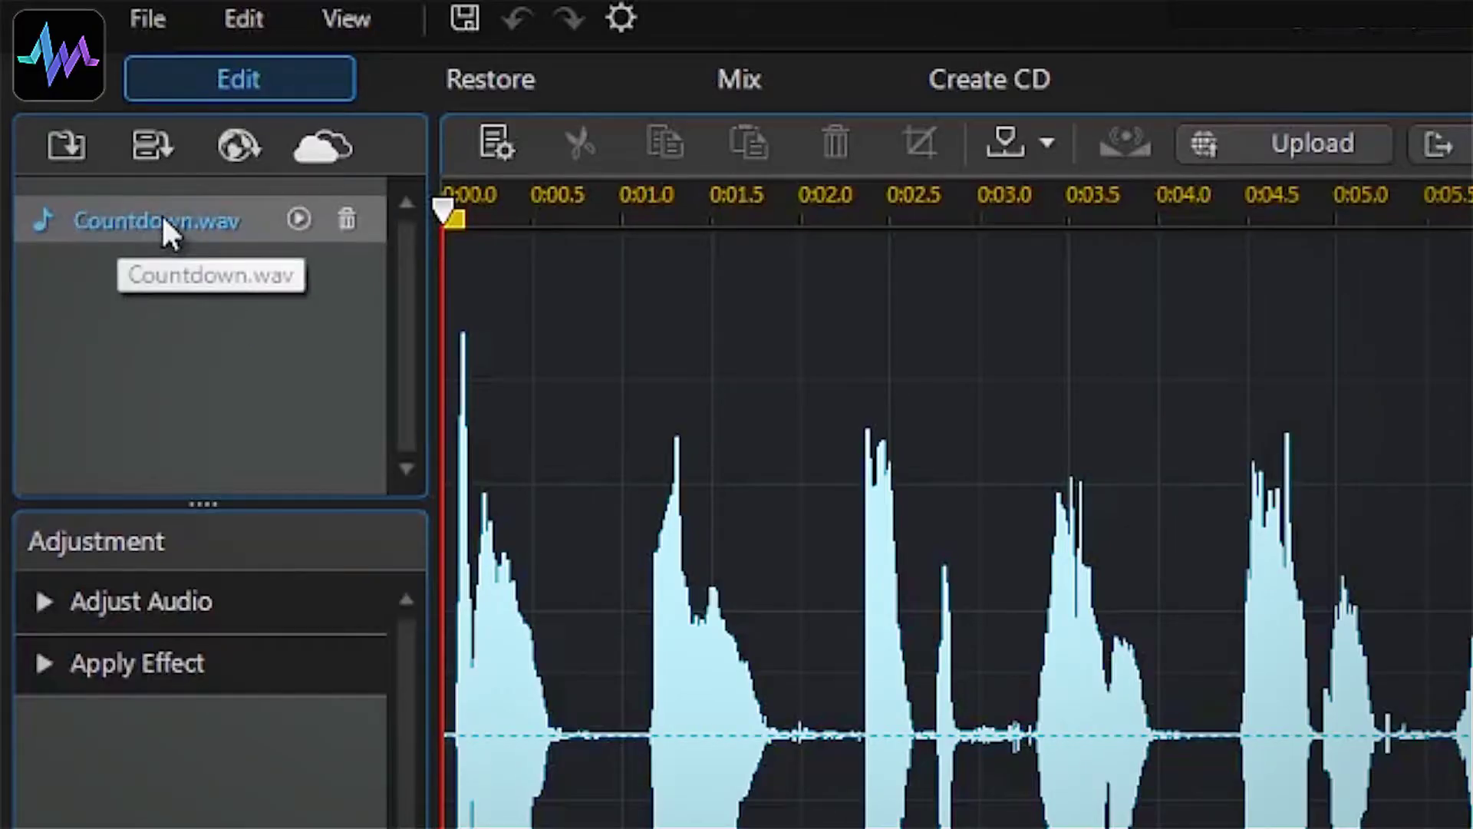
click(299, 220)
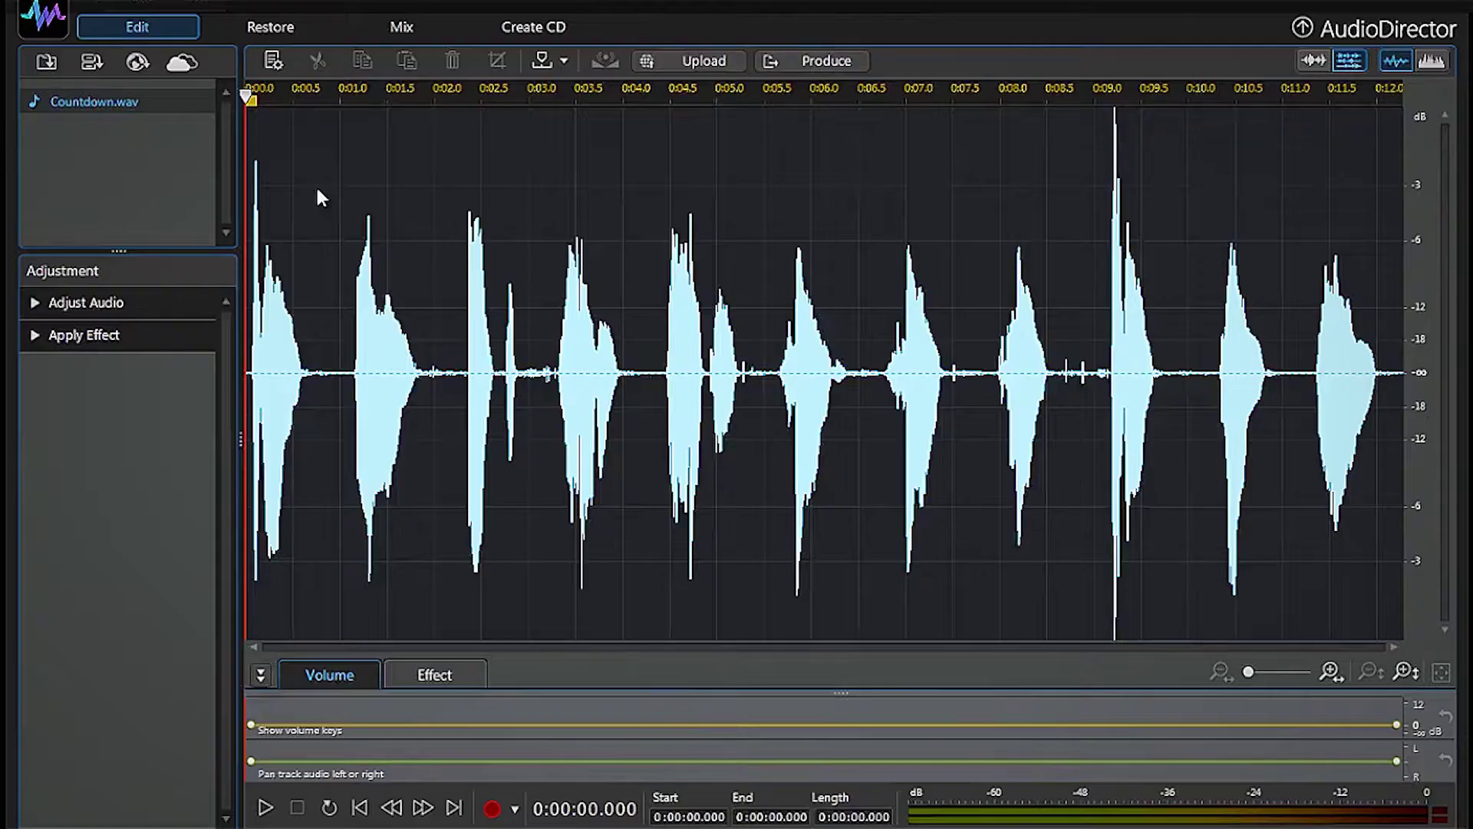
Step: Select and clear a stretch of the countdown waveform, then switch to single-channel editing
drag(317, 188, 647, 388)
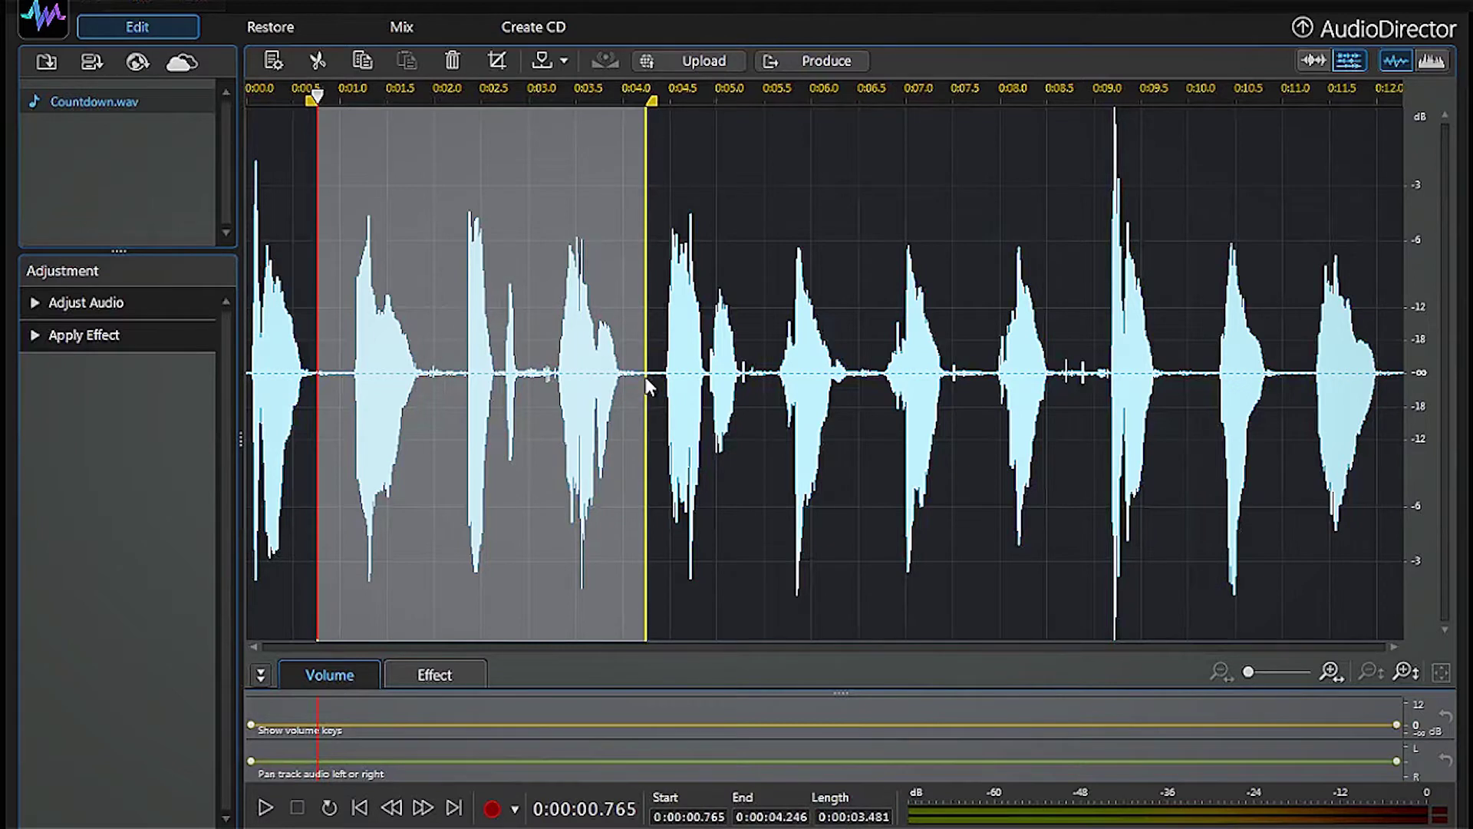
click(265, 194)
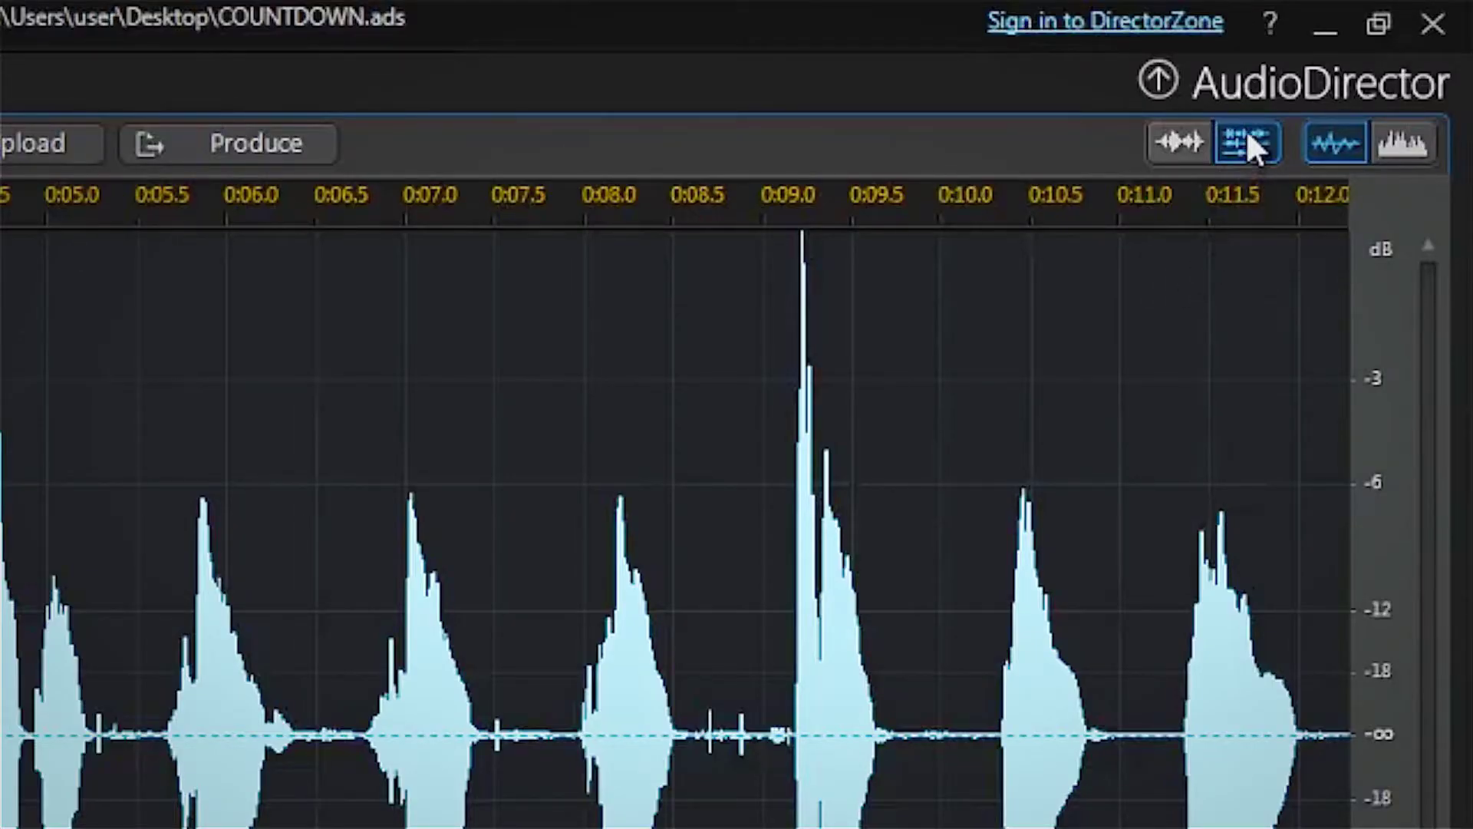
click(1167, 135)
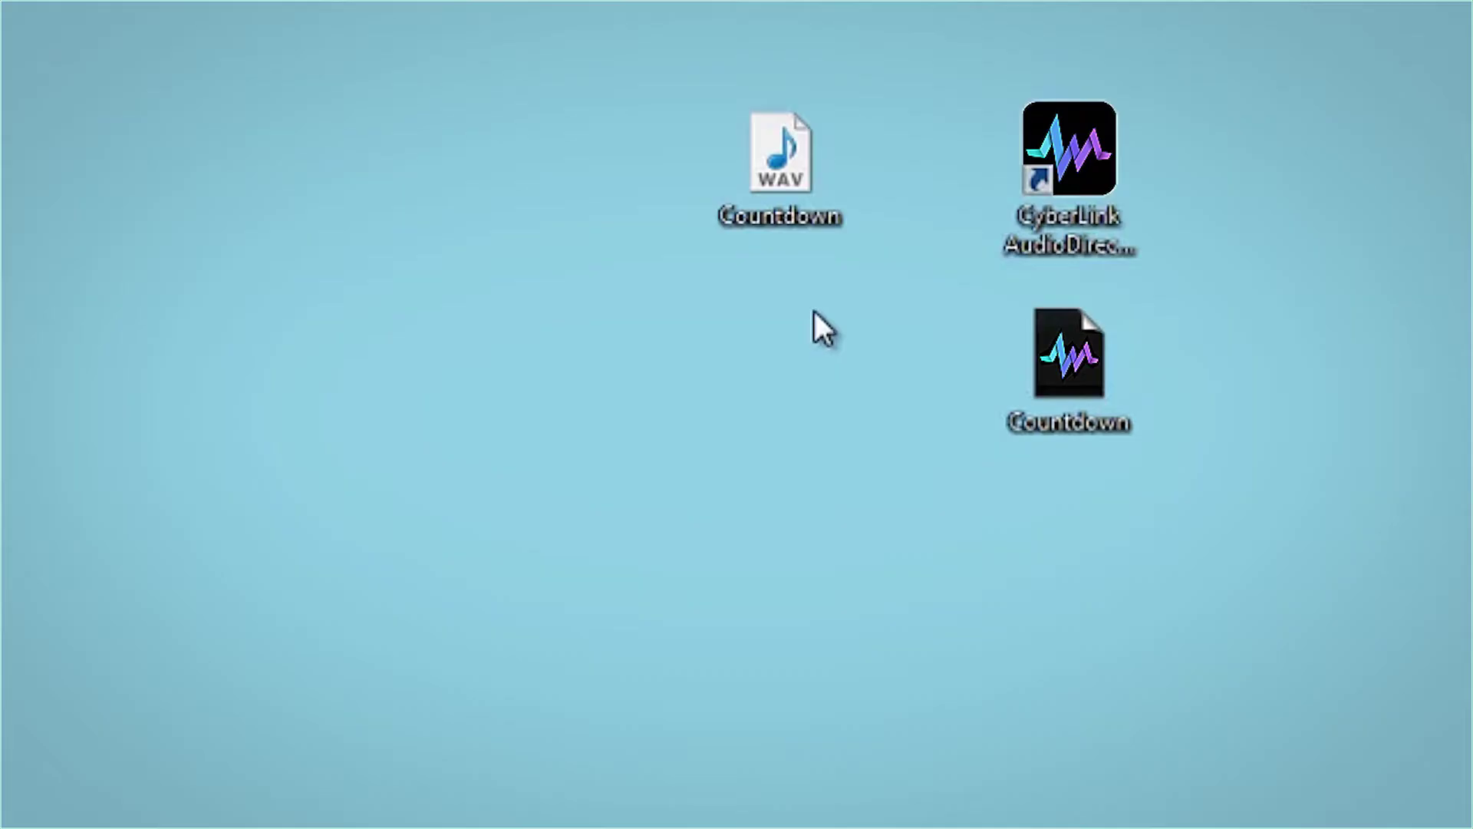
Step: Copy Countdown.wav and paste a duplicate onto the desktop
right_click(783, 148)
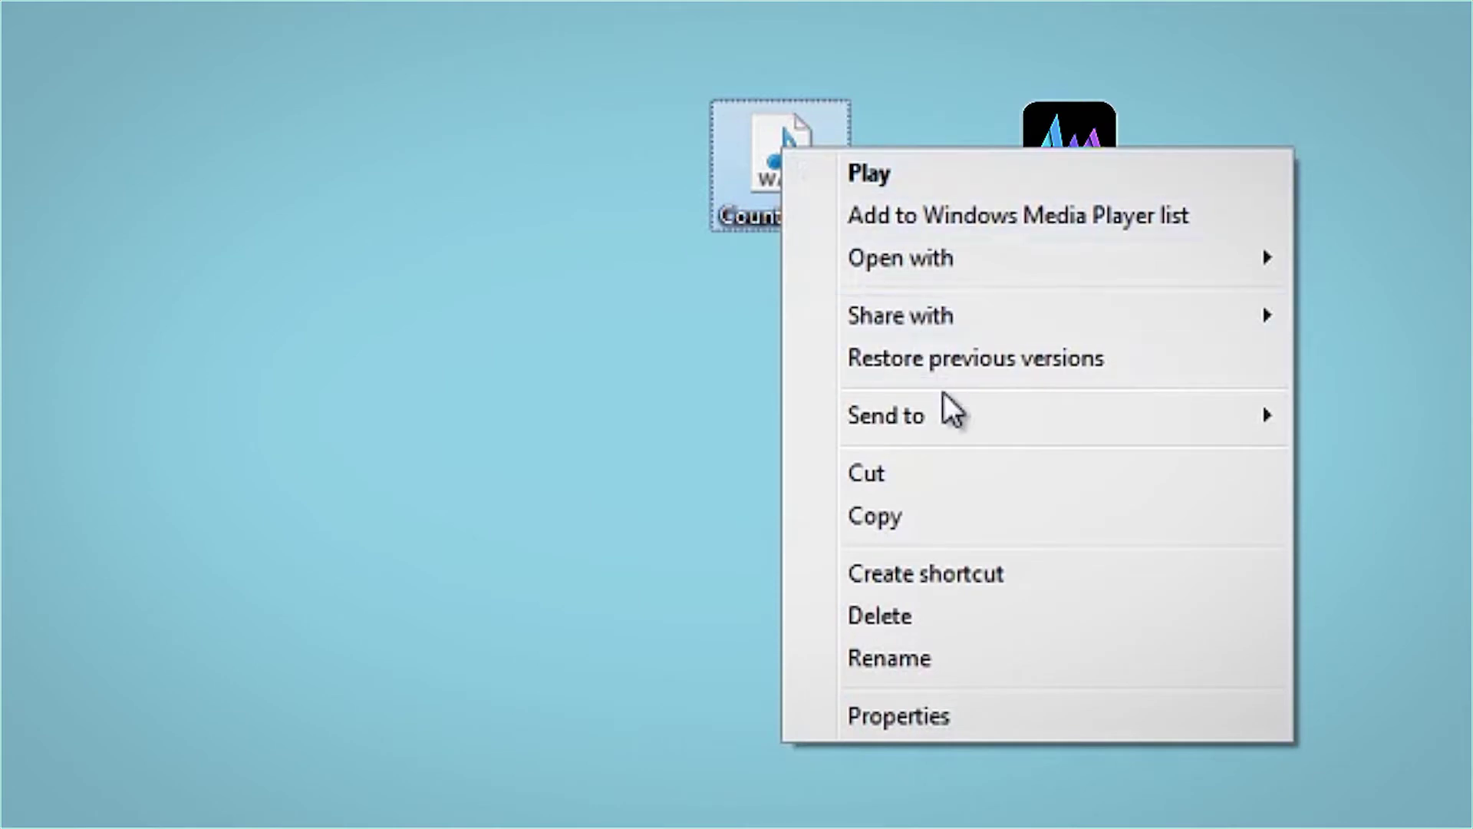
click(964, 516)
right_click(812, 306)
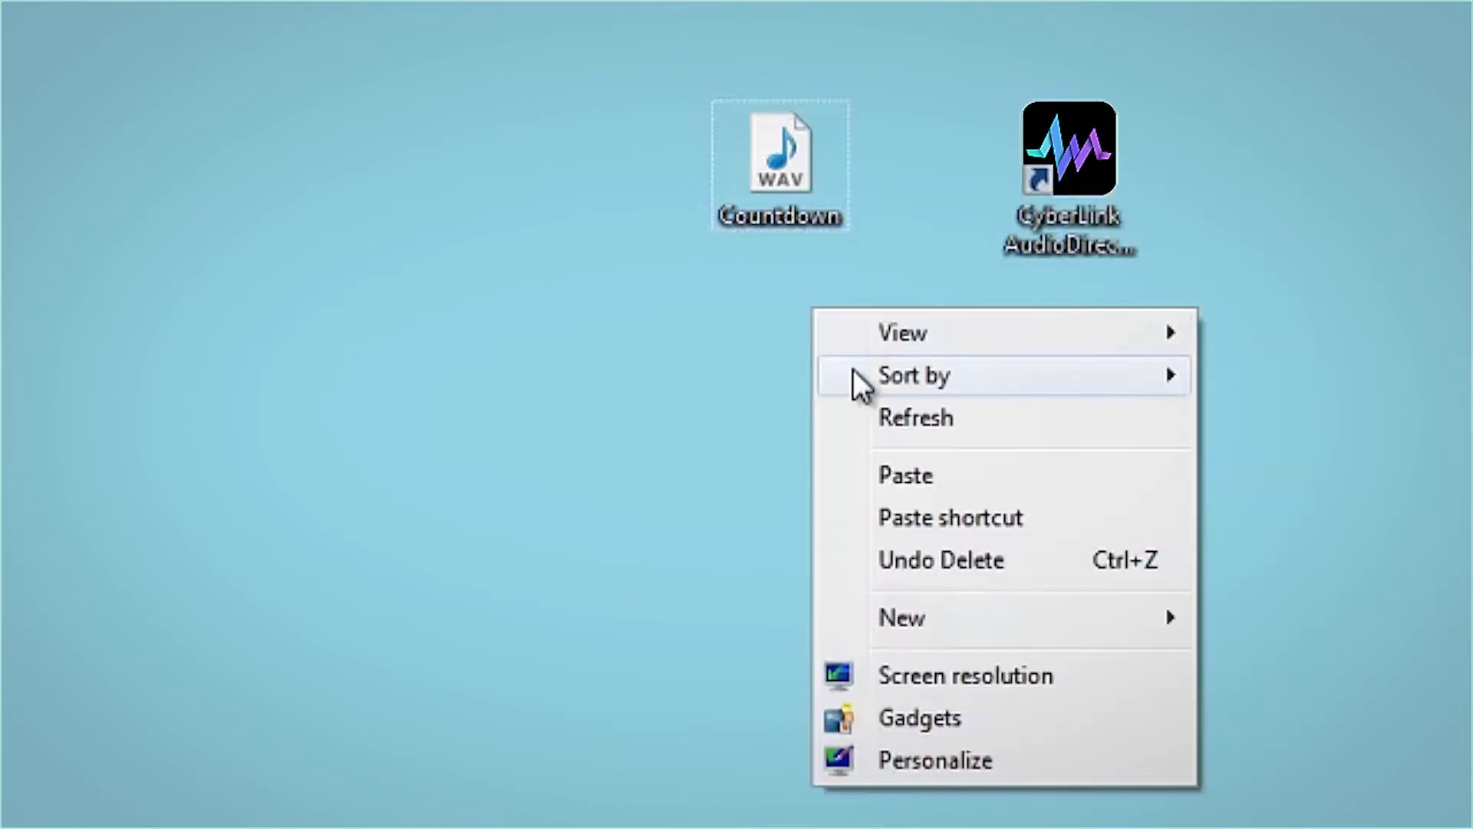
click(899, 474)
Step: Rename the duplicate to 'Countdown - Man'
click(781, 457)
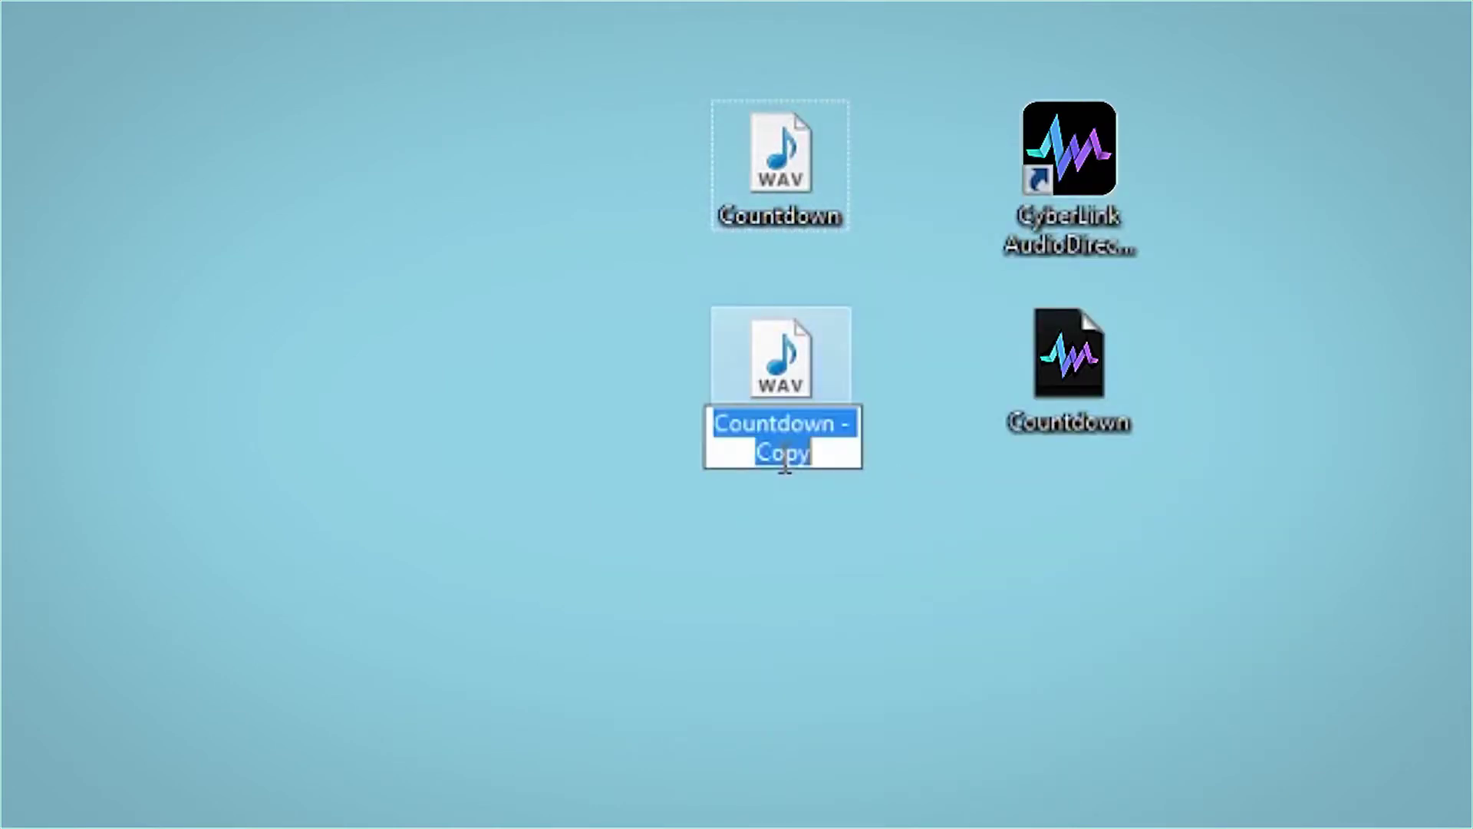
key(End)
key(BackSpace)
key(BackSpace)
key(BackSpace)
key(BackSpace)
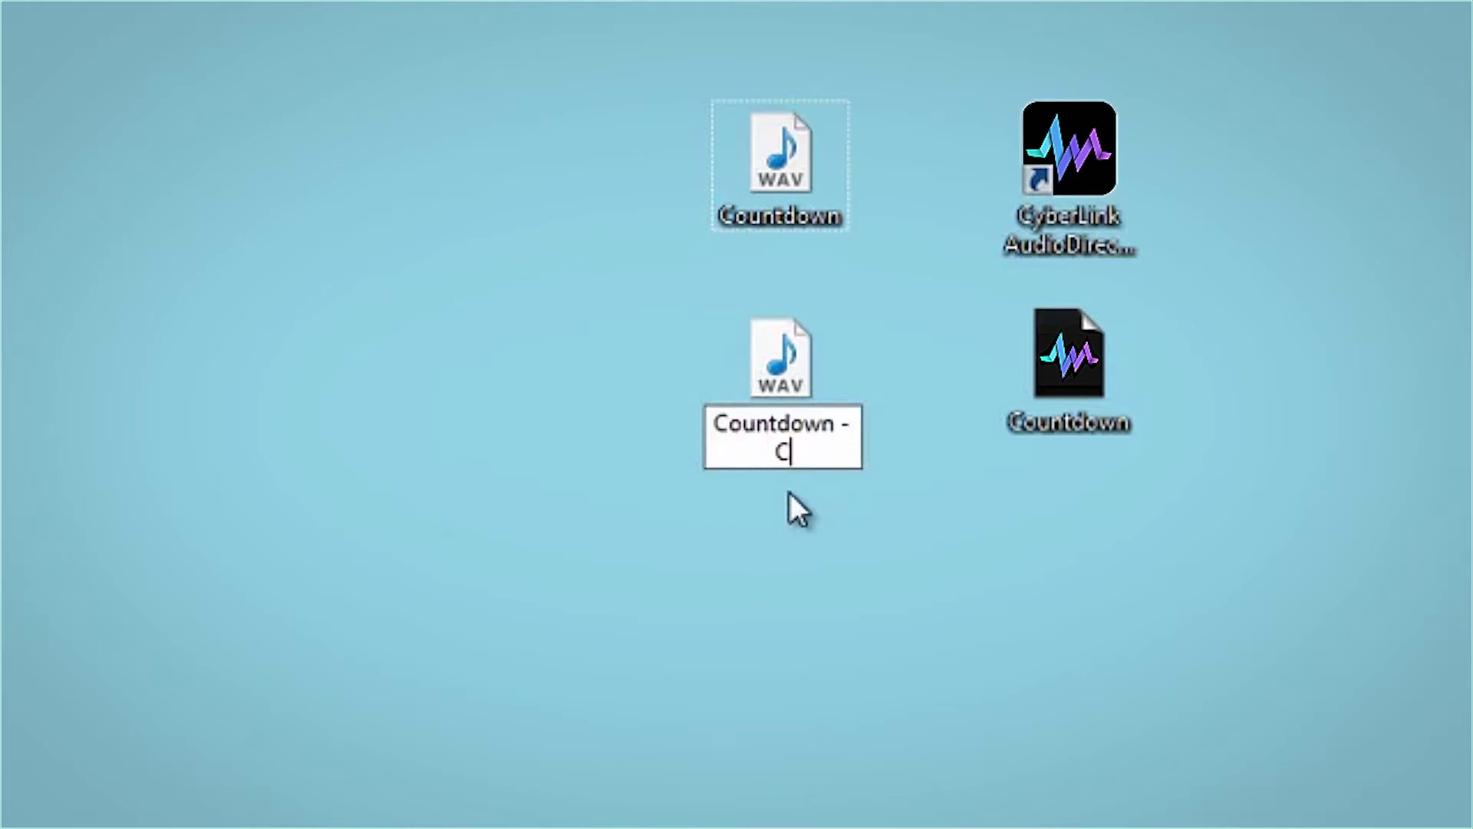
text(Man)
key(Return)
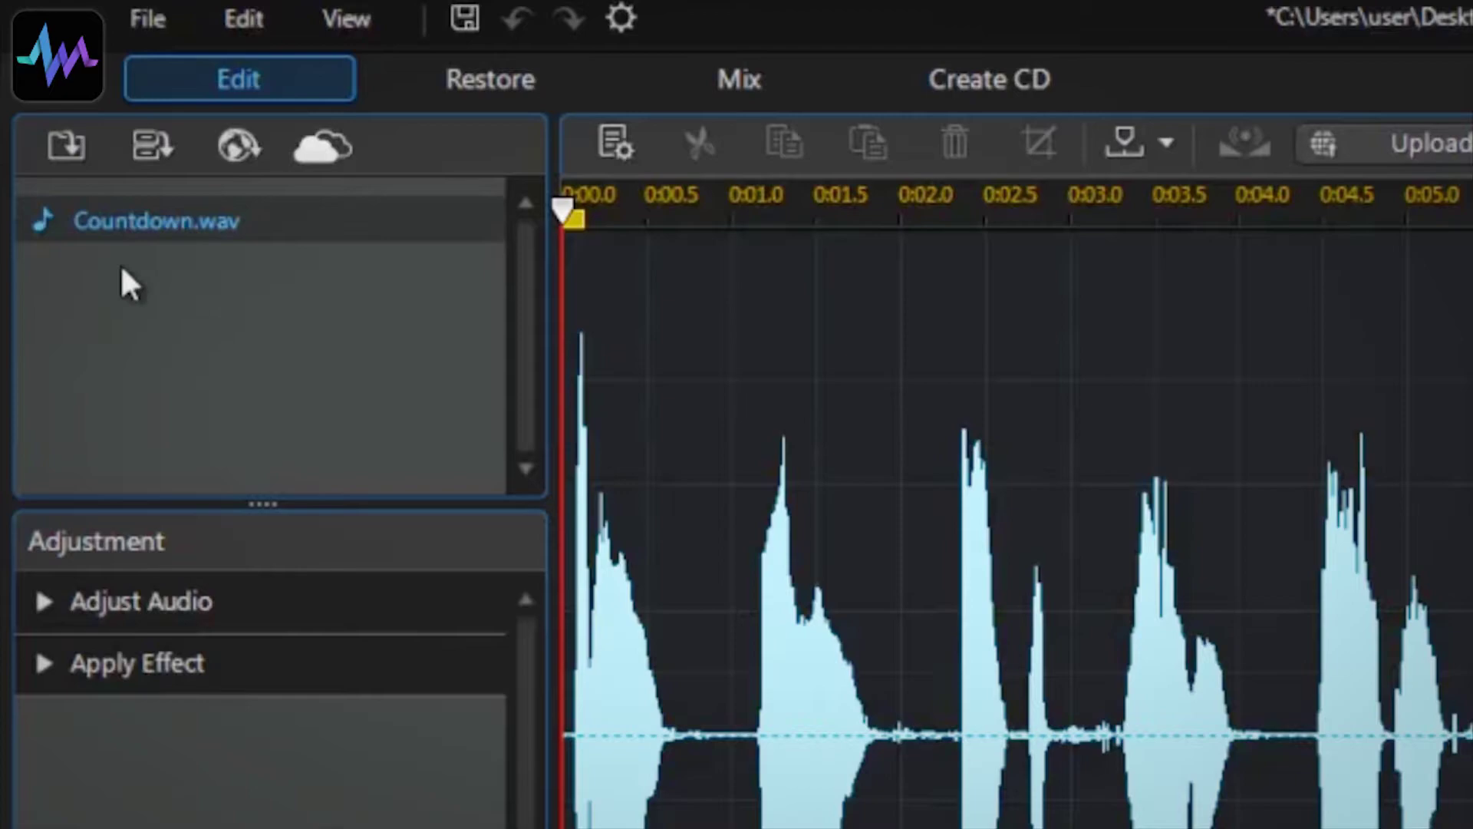
Step: Import Countdown - Man.wav and apply the Vocal Transformer's Man preset to it
click(64, 144)
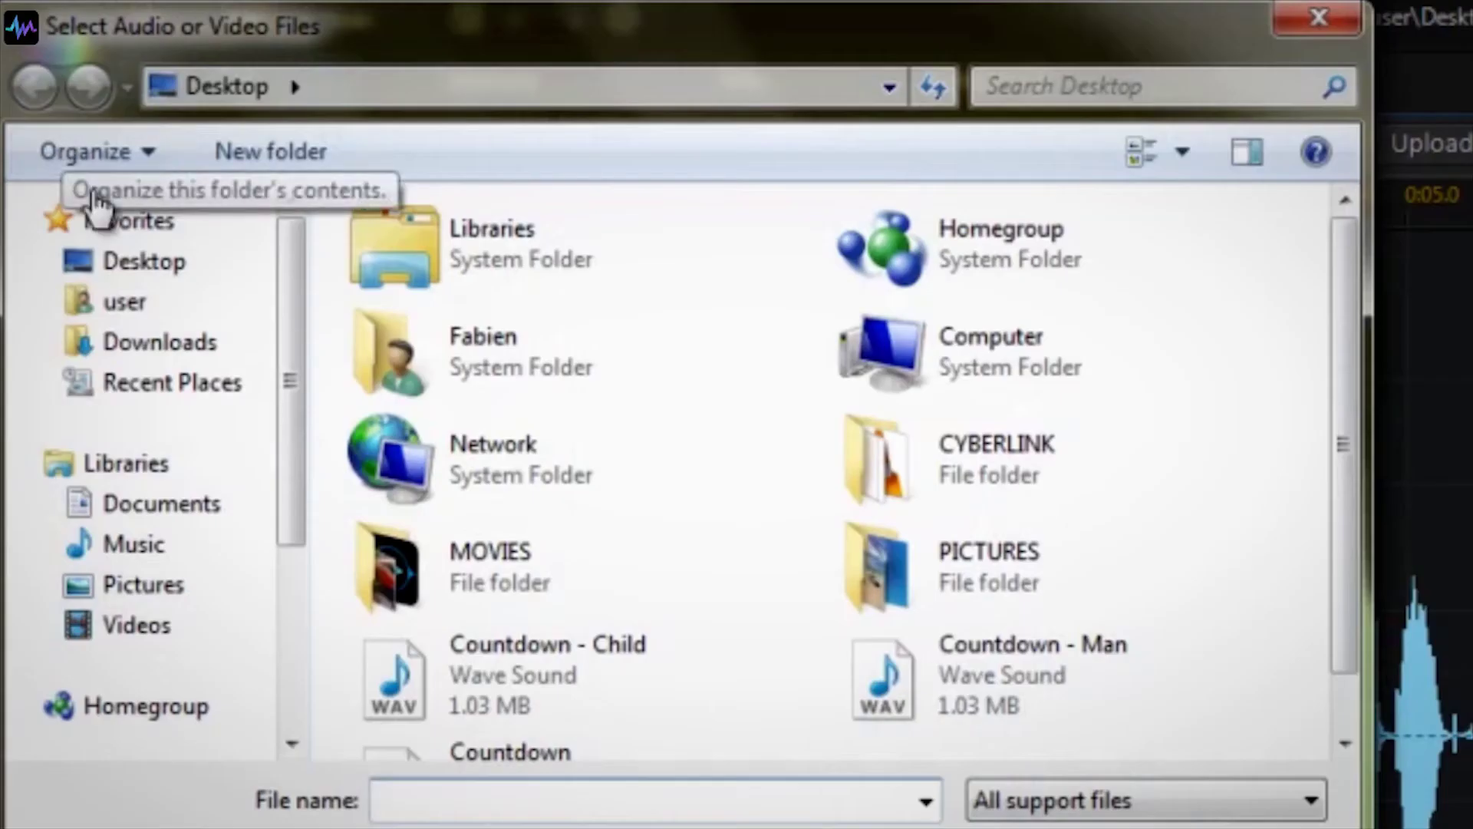
double_click(977, 698)
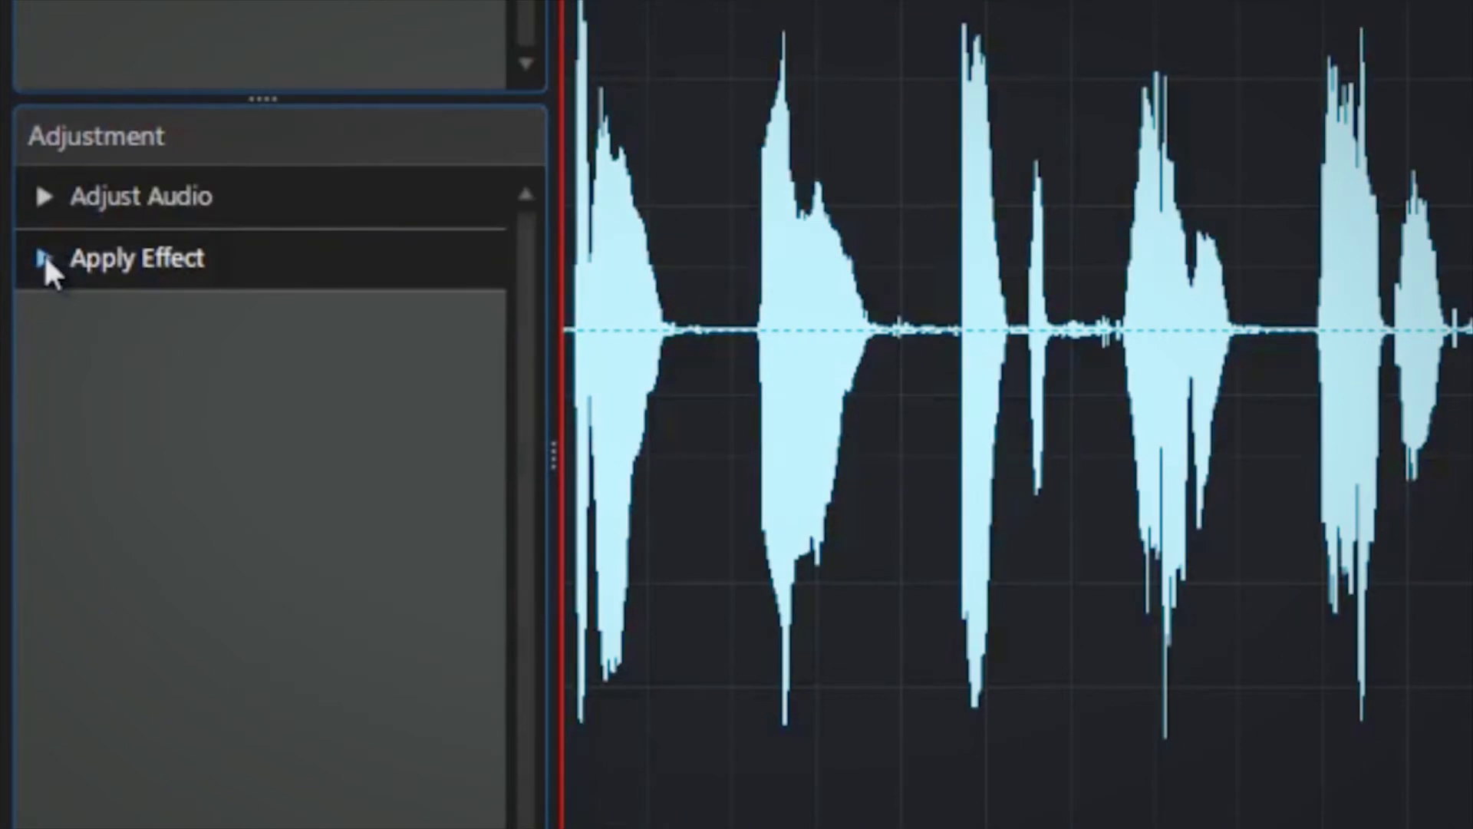
click(45, 259)
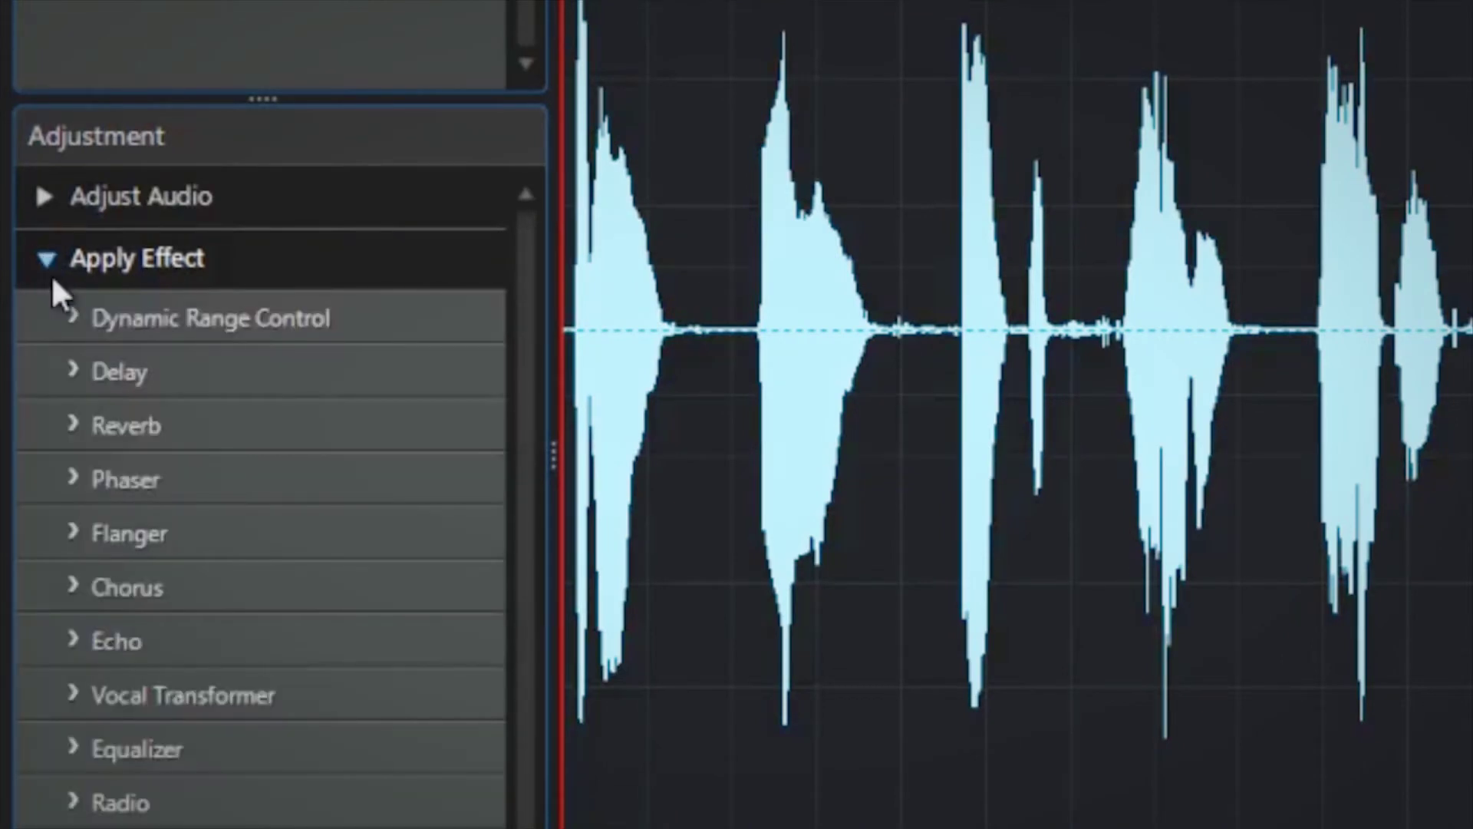
click(71, 693)
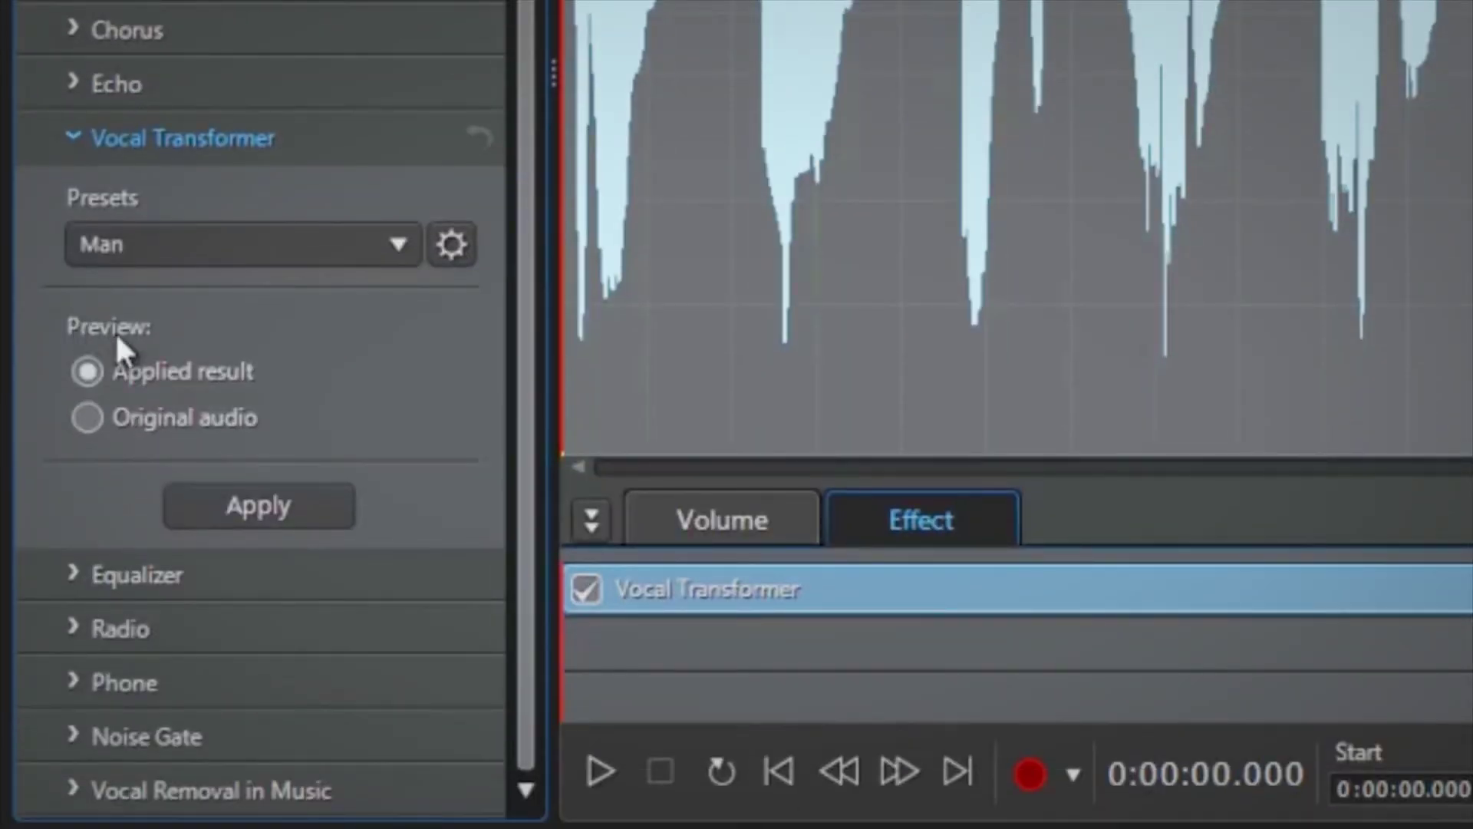
click(396, 244)
click(329, 312)
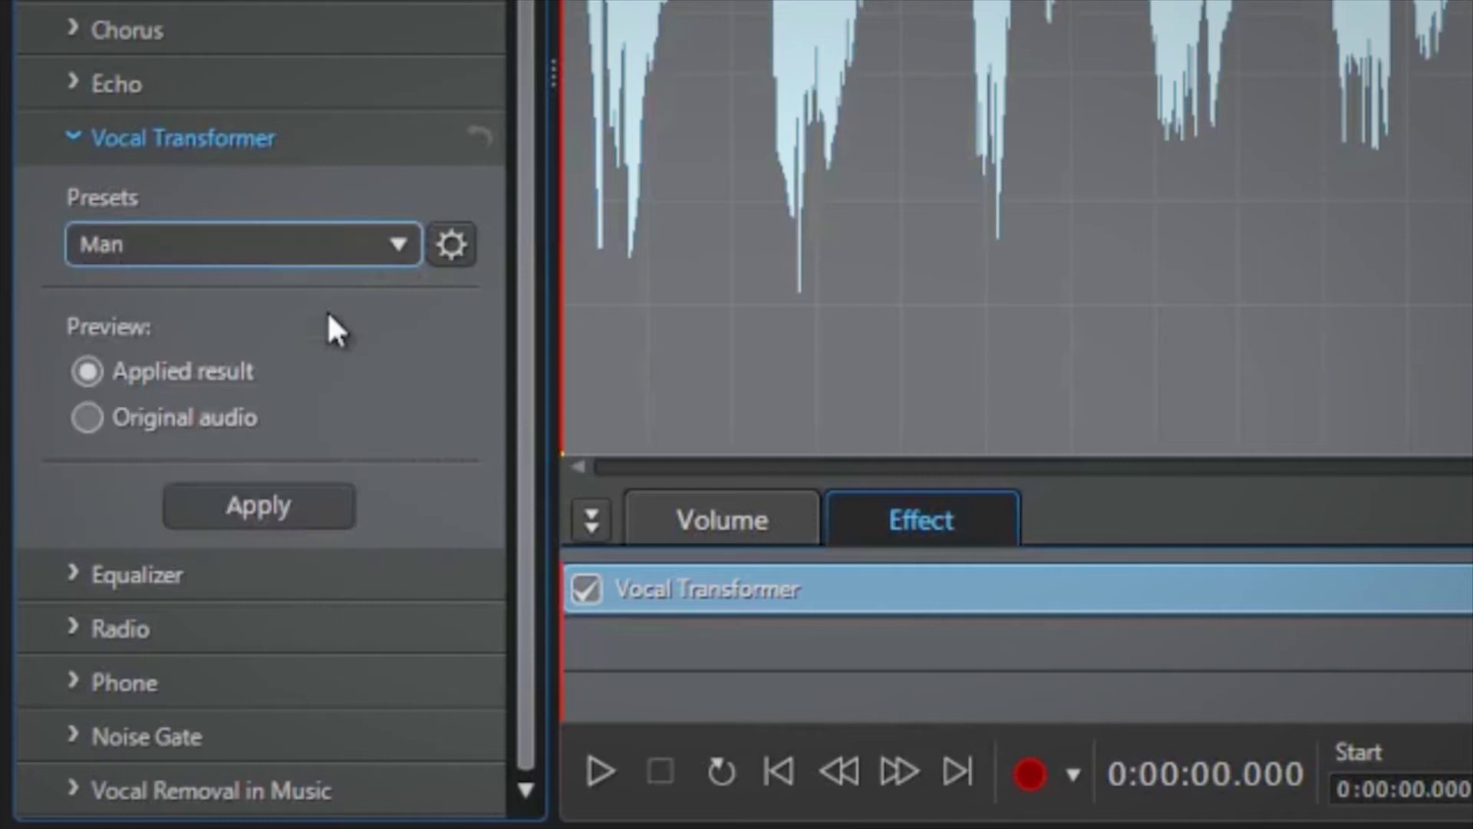
click(318, 502)
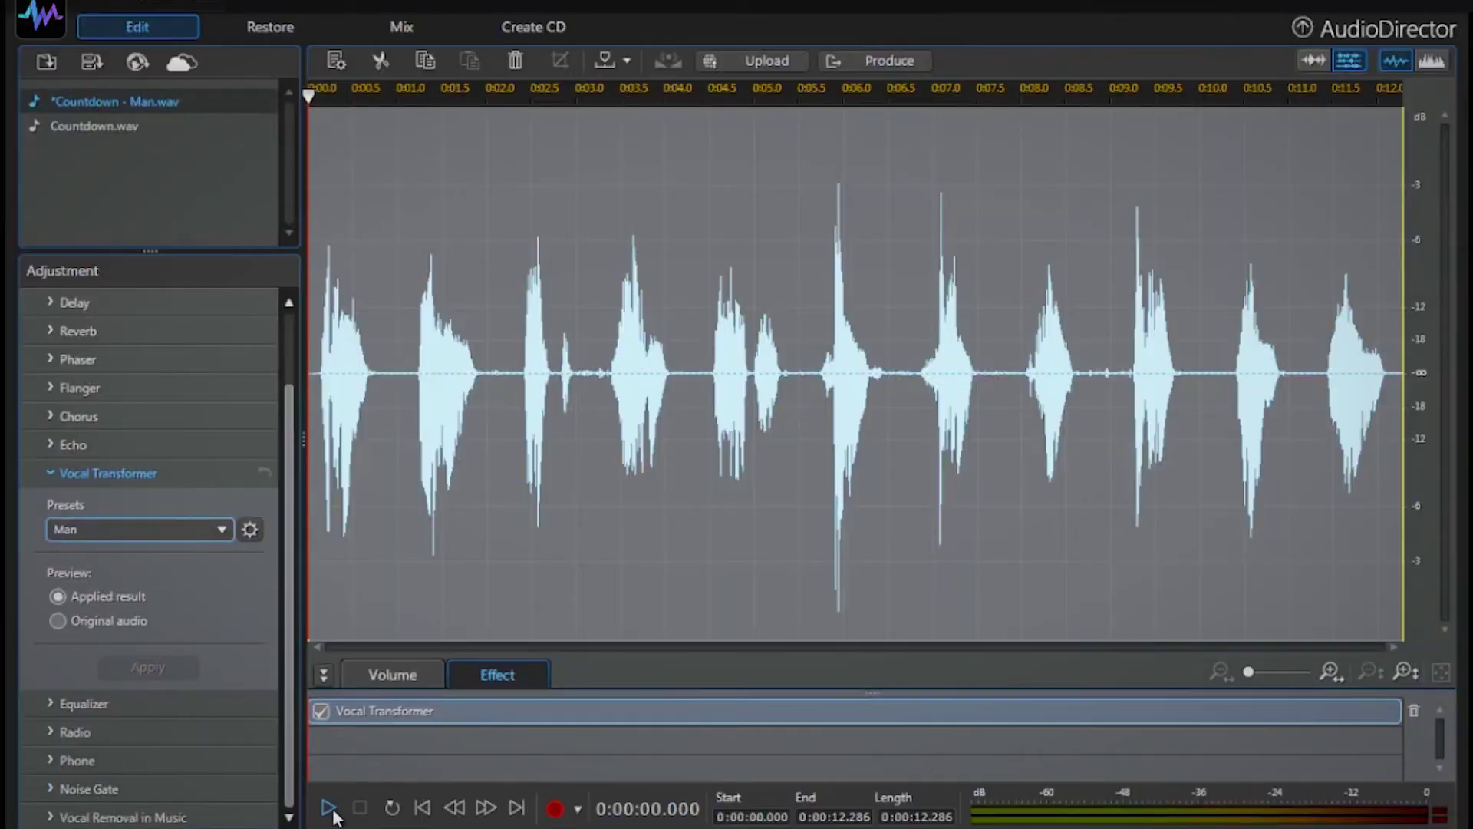
Step: Play Countdown - Man.wav to hear the Man-voice result
click(329, 808)
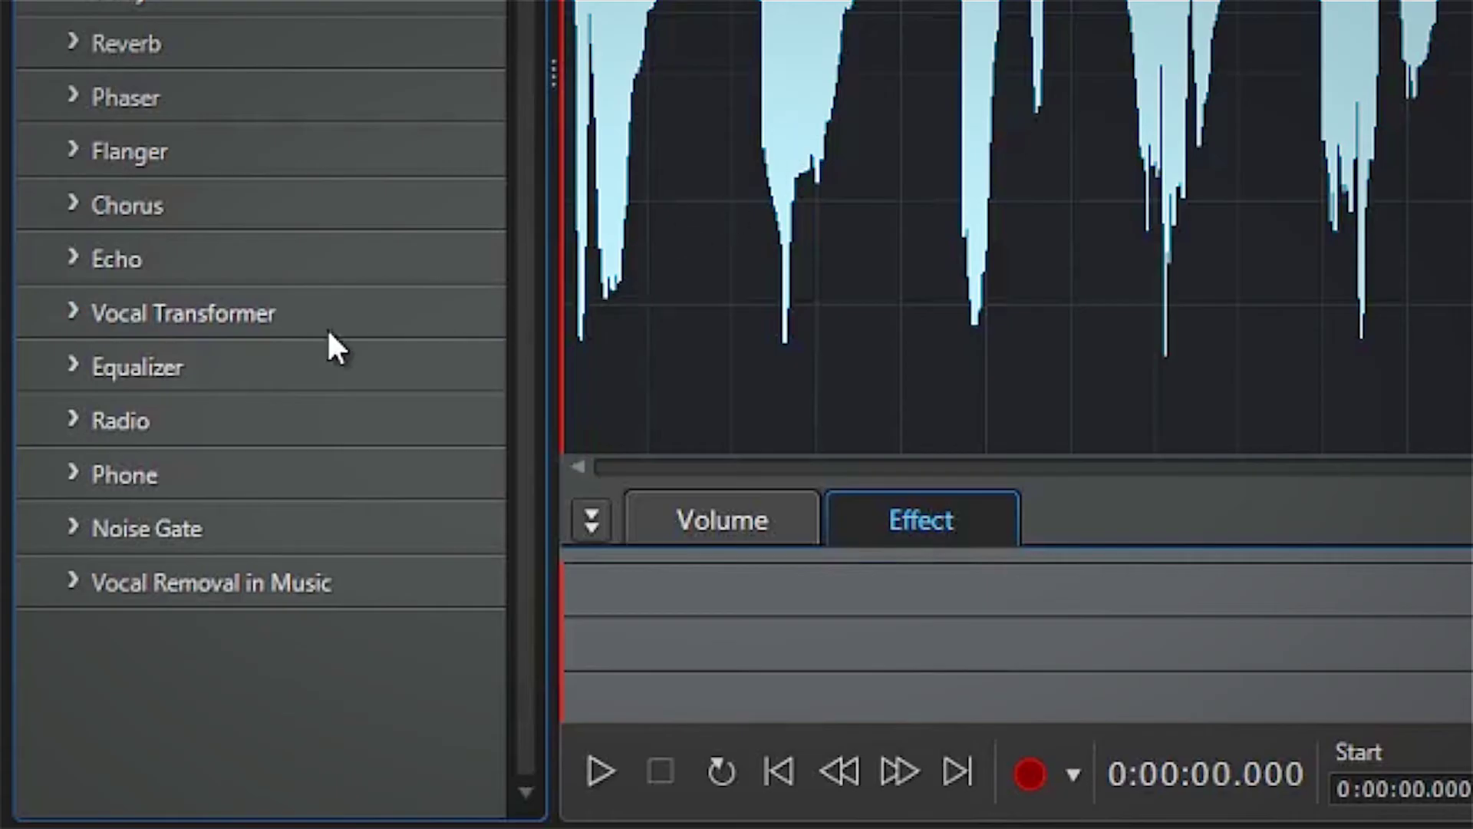
Step: Apply the Vocal Transformer Child preset to Countdown - Child.wav and preview it
click(81, 315)
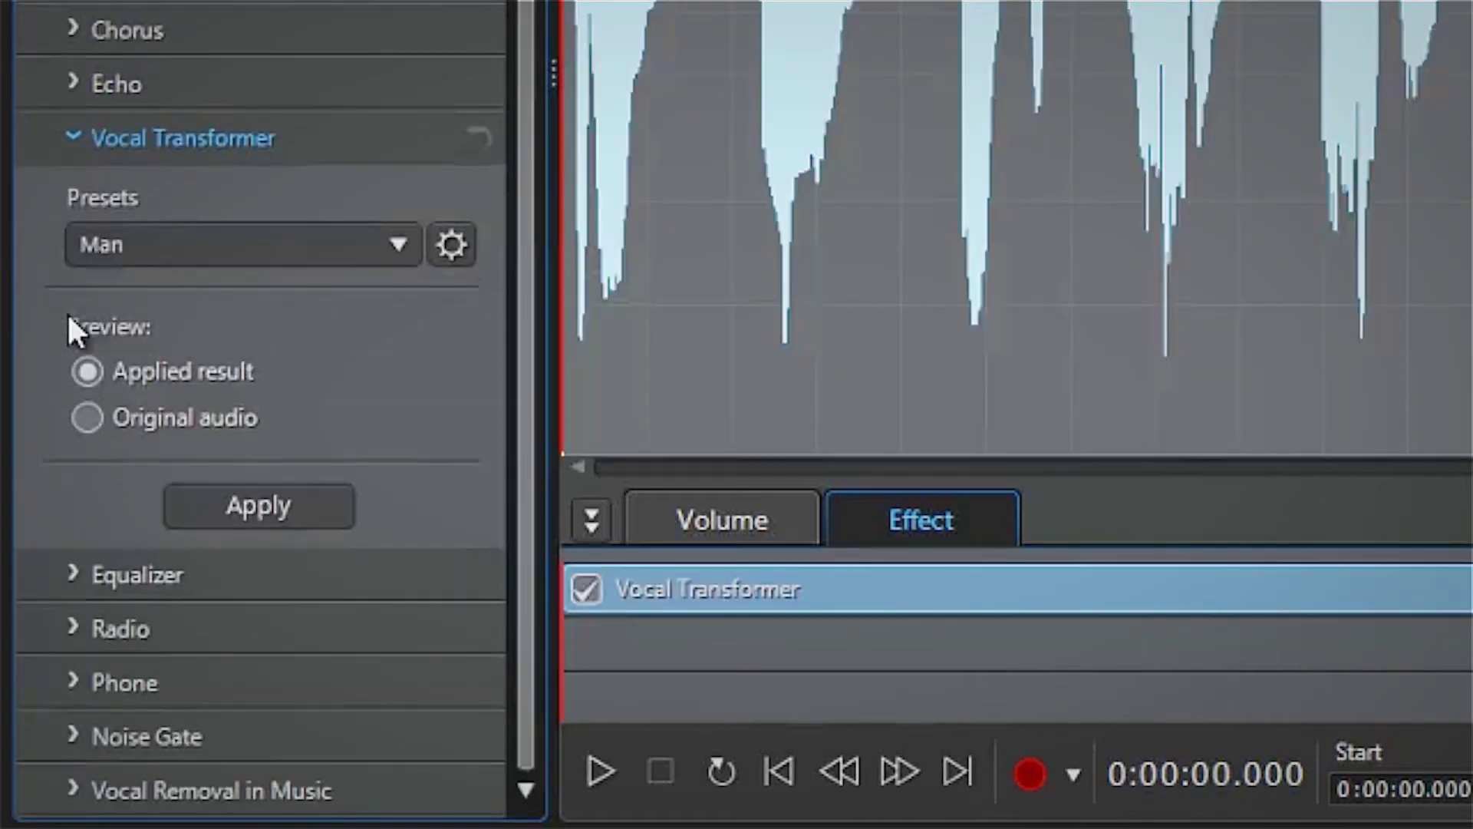
click(367, 243)
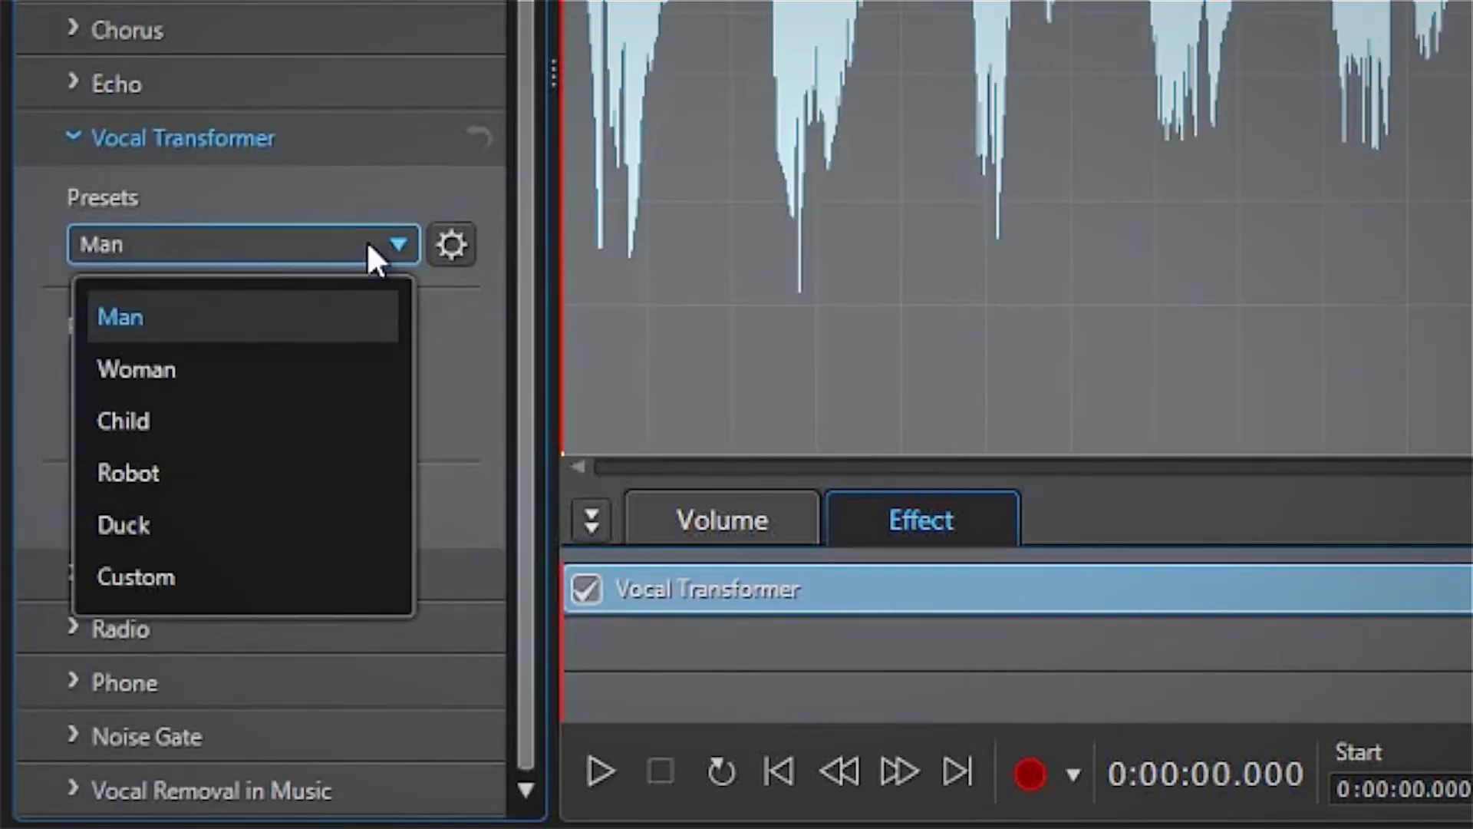
click(329, 418)
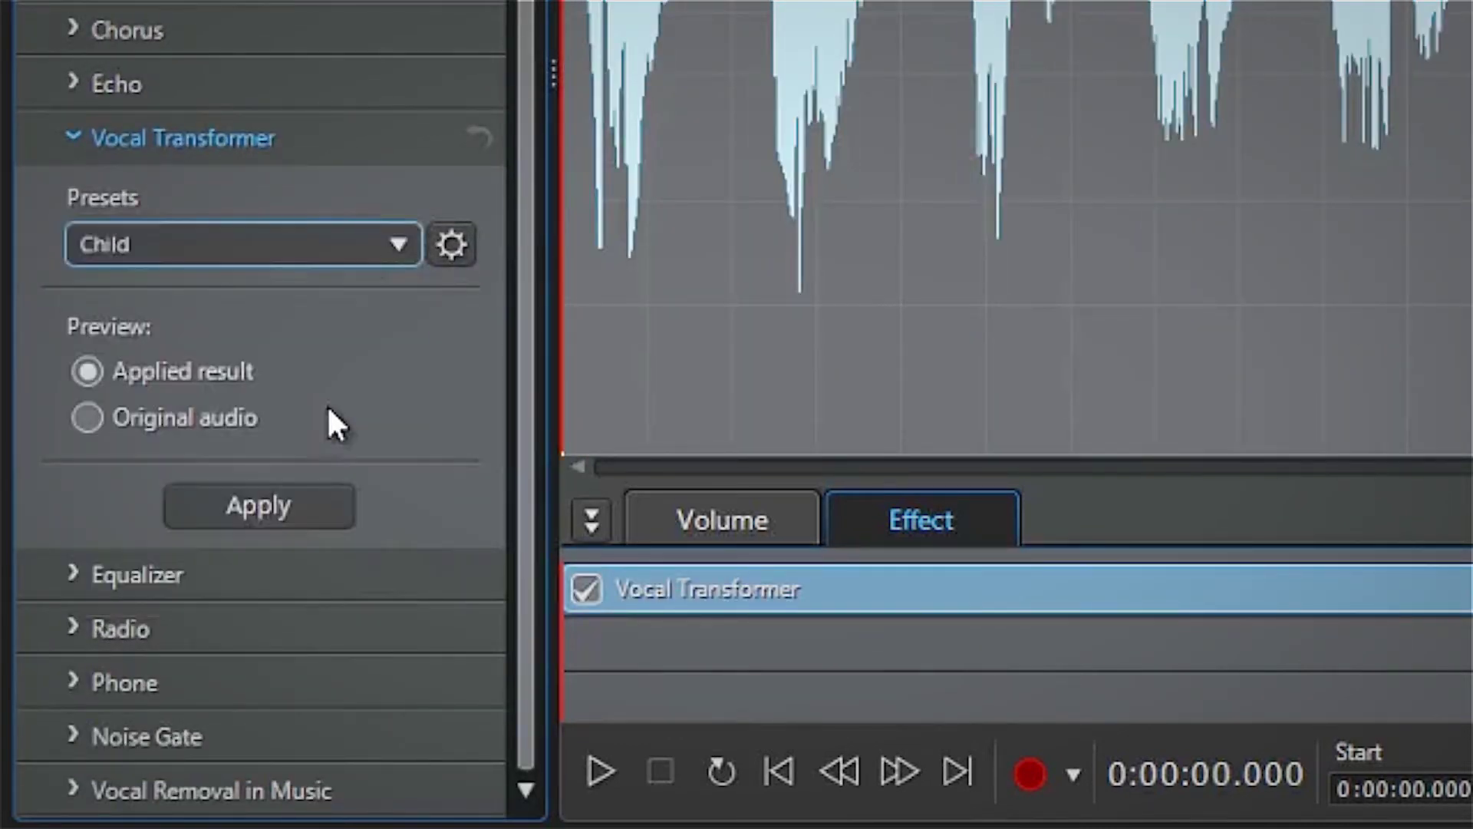
click(319, 500)
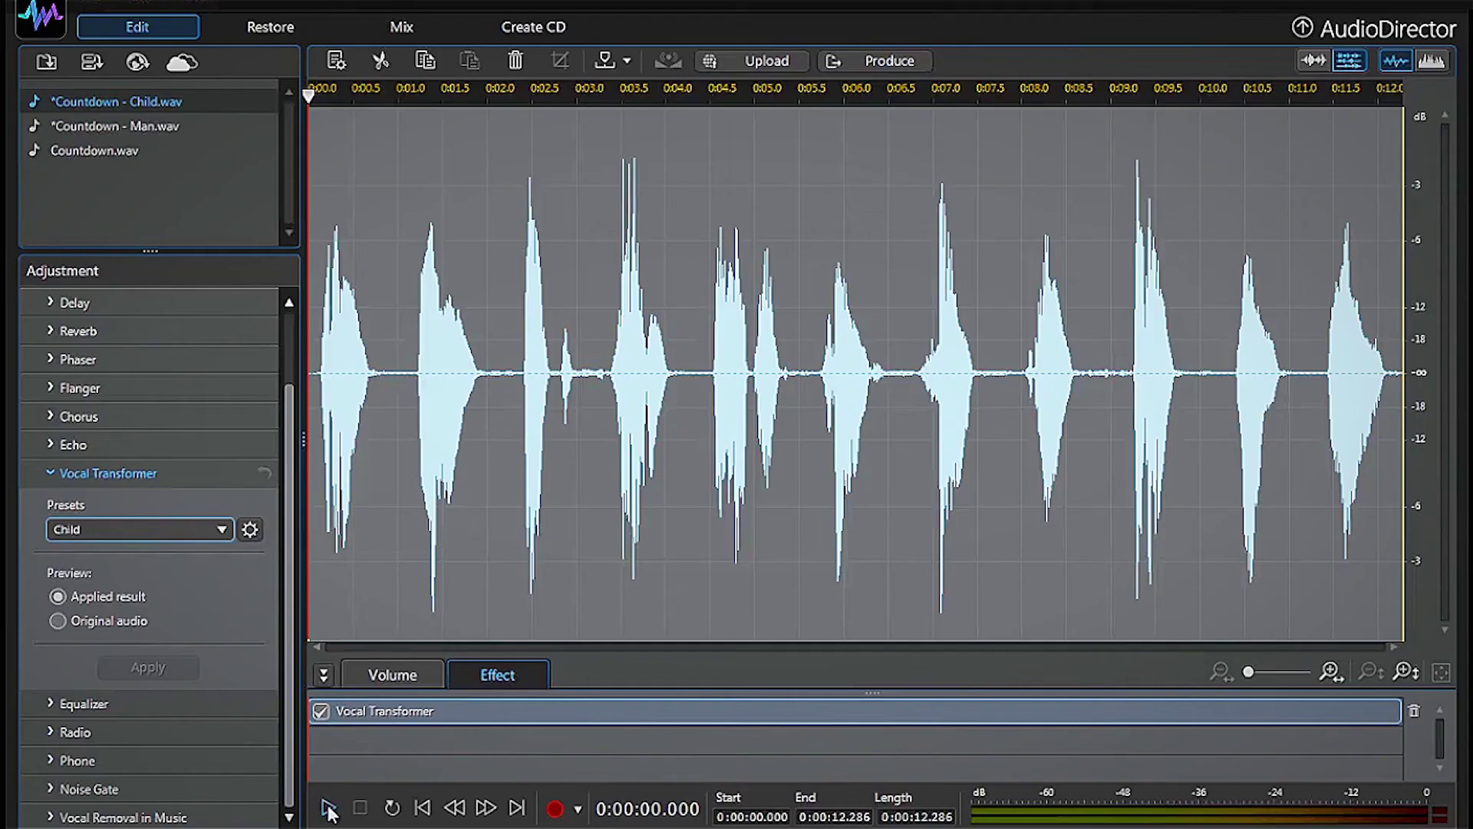
click(602, 772)
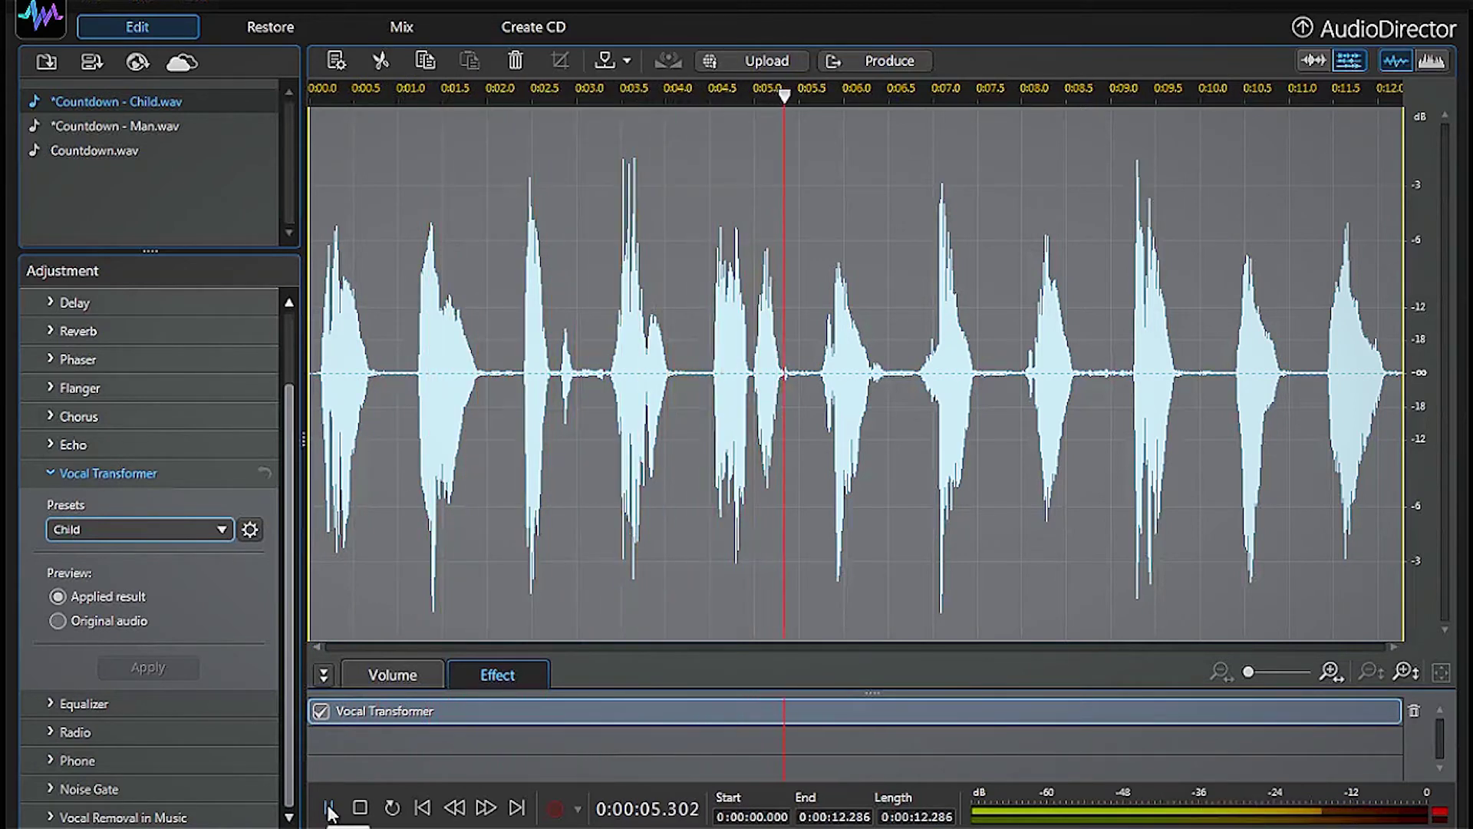
click(330, 810)
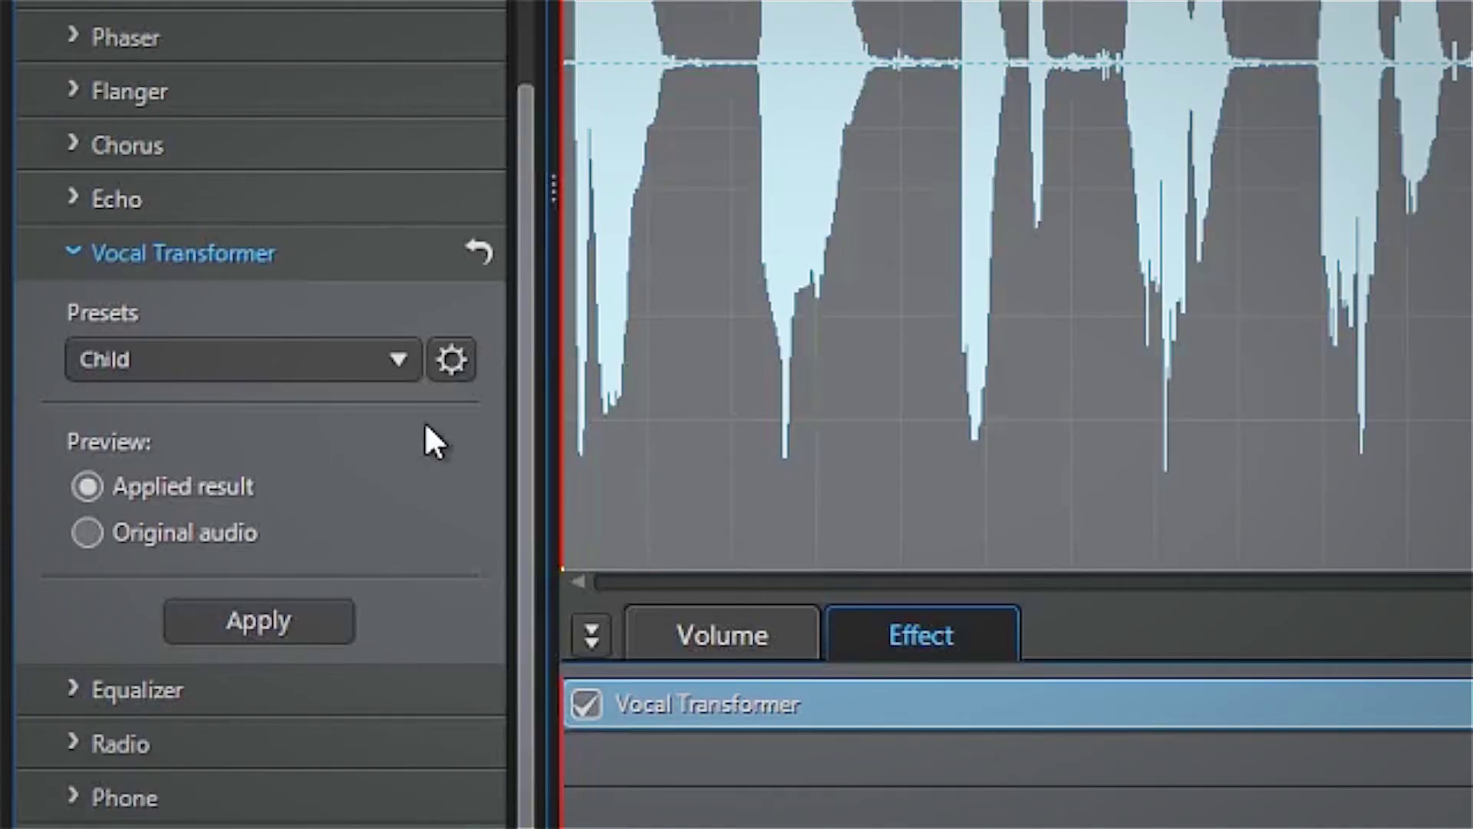
Step: Lower the Child voice pitch to 4 with timbre 0.2, reapply, and preview it
click(458, 359)
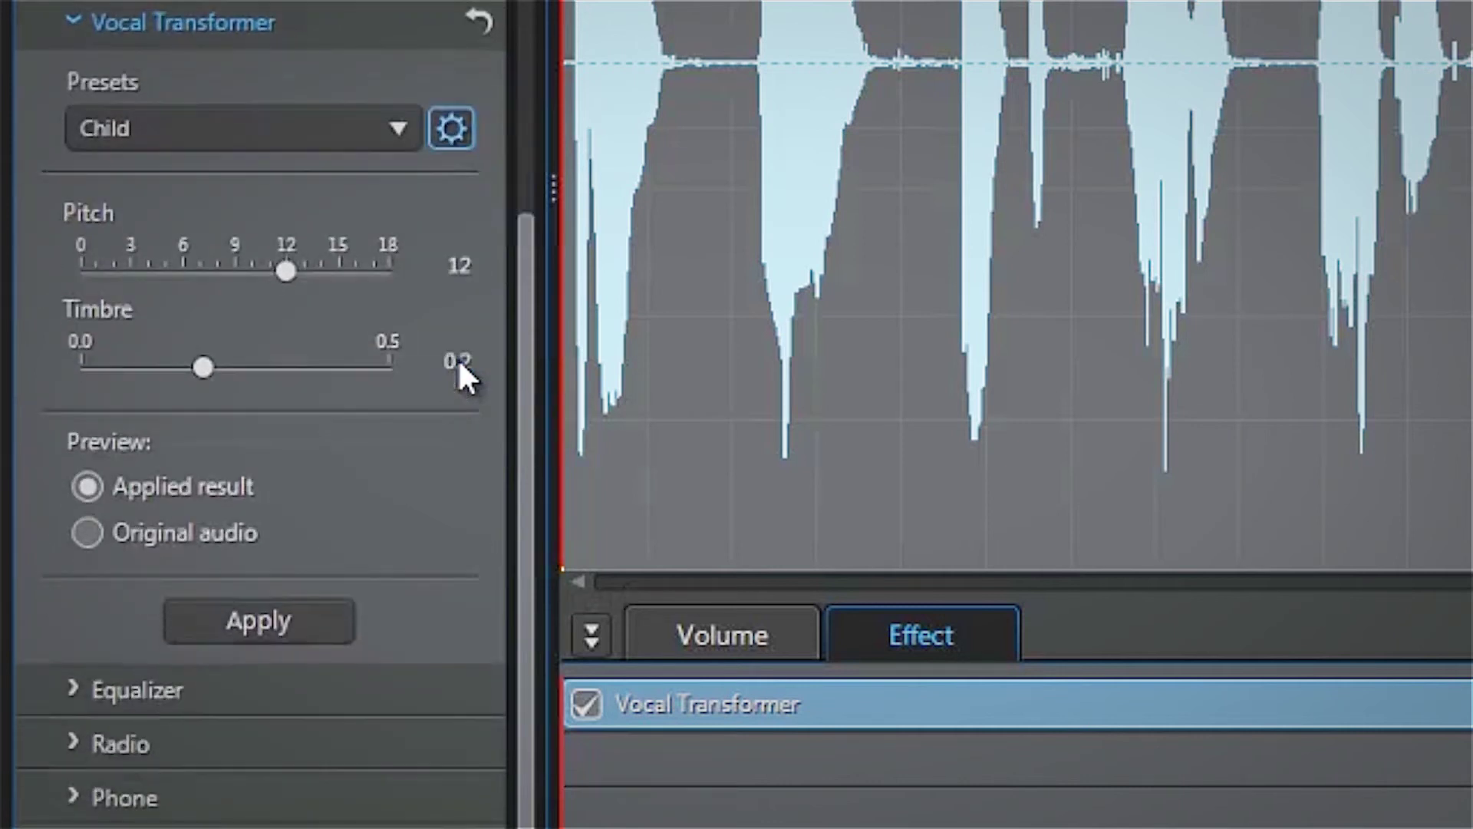
click(459, 360)
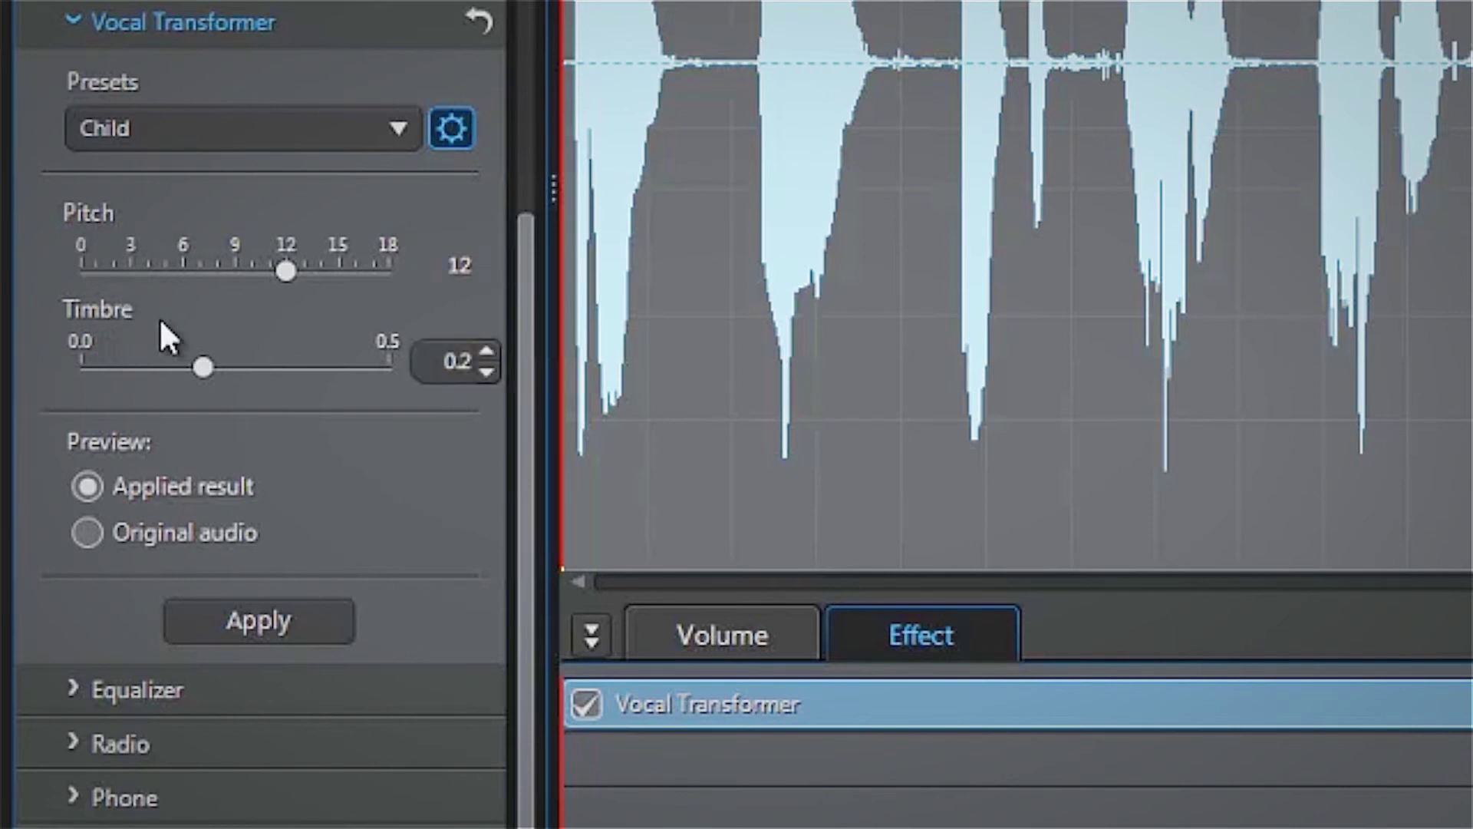
drag(284, 270, 155, 278)
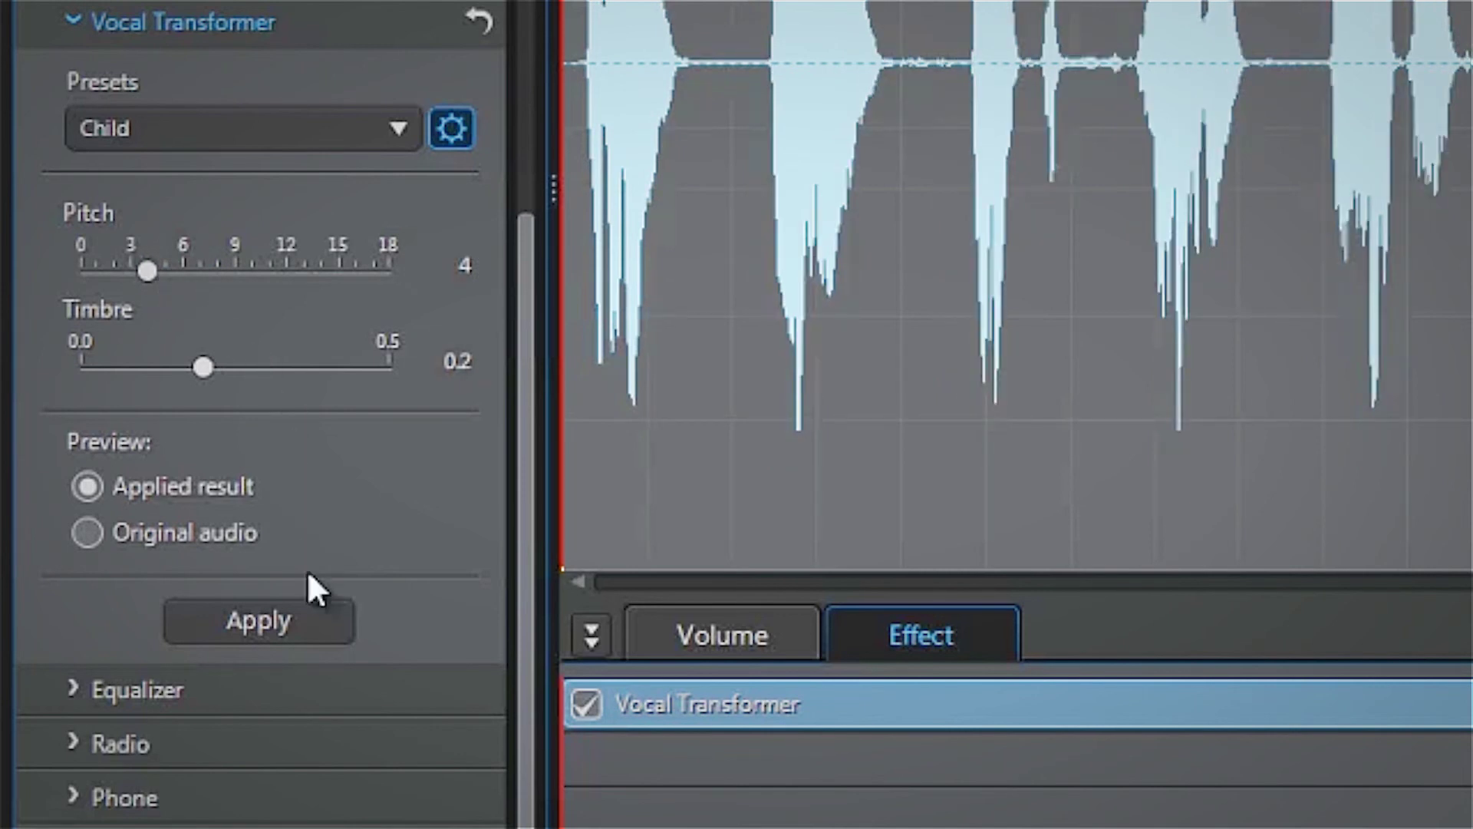
click(316, 622)
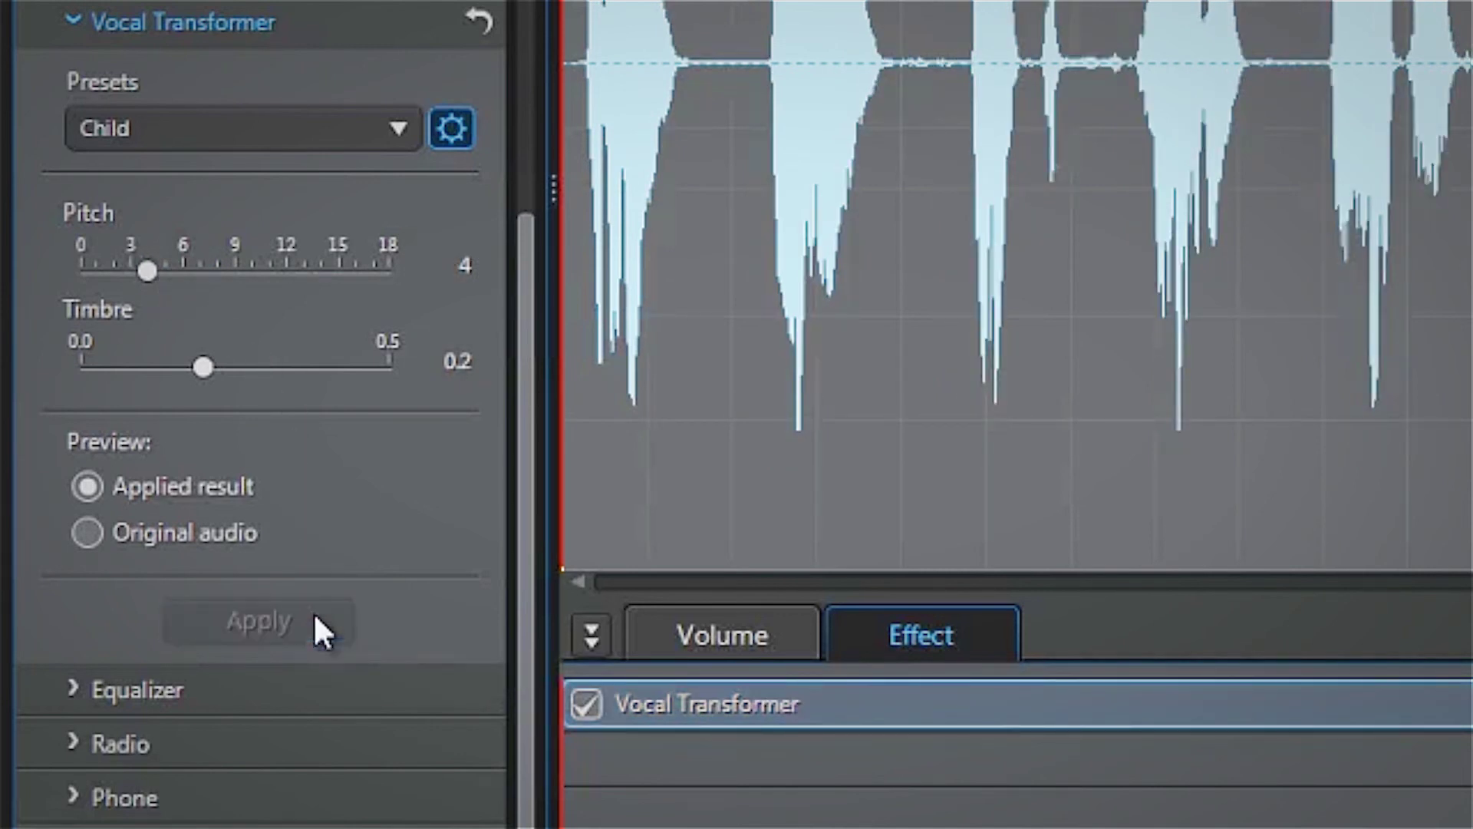
click(329, 807)
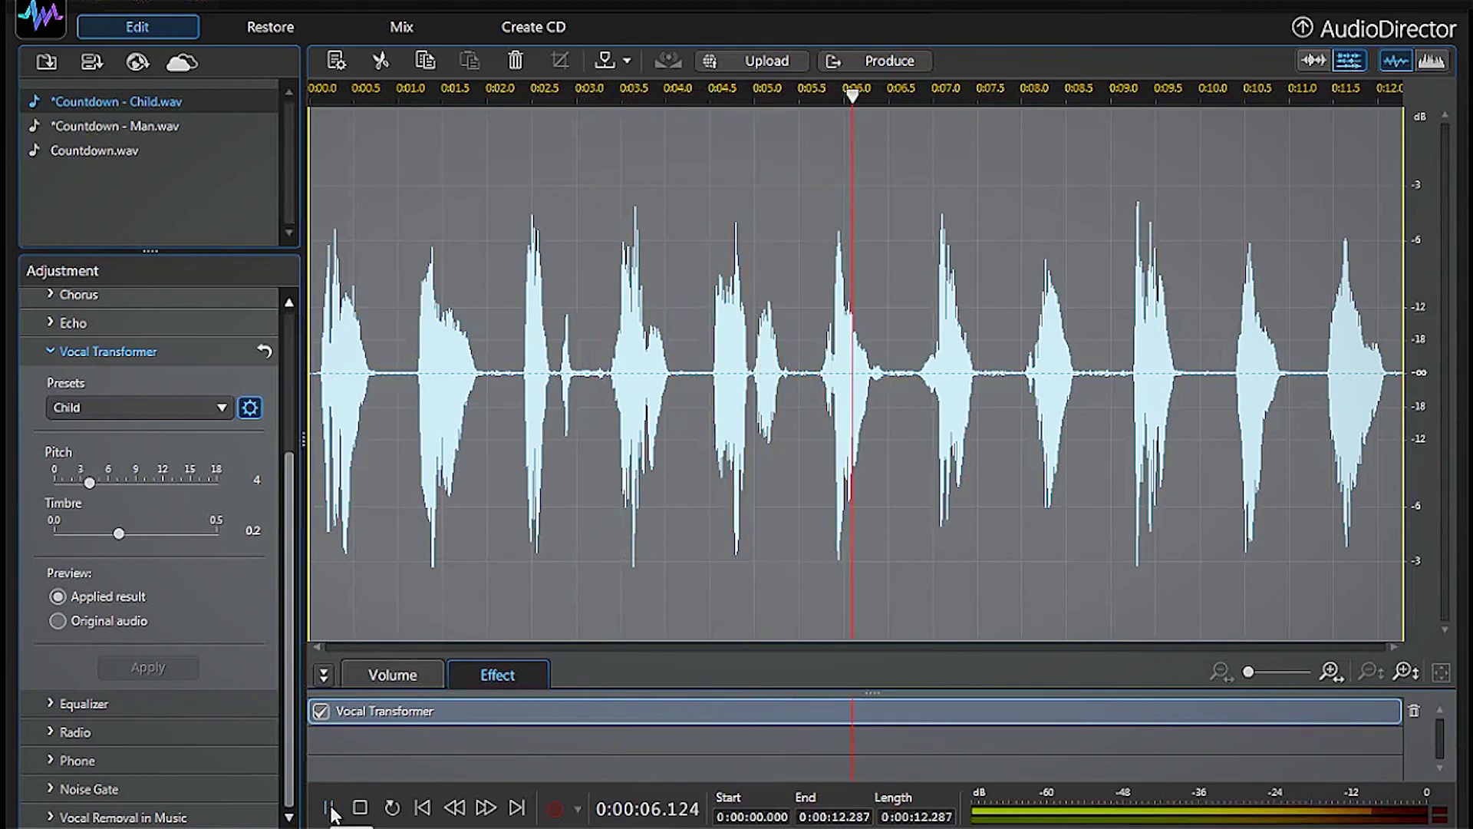
click(330, 808)
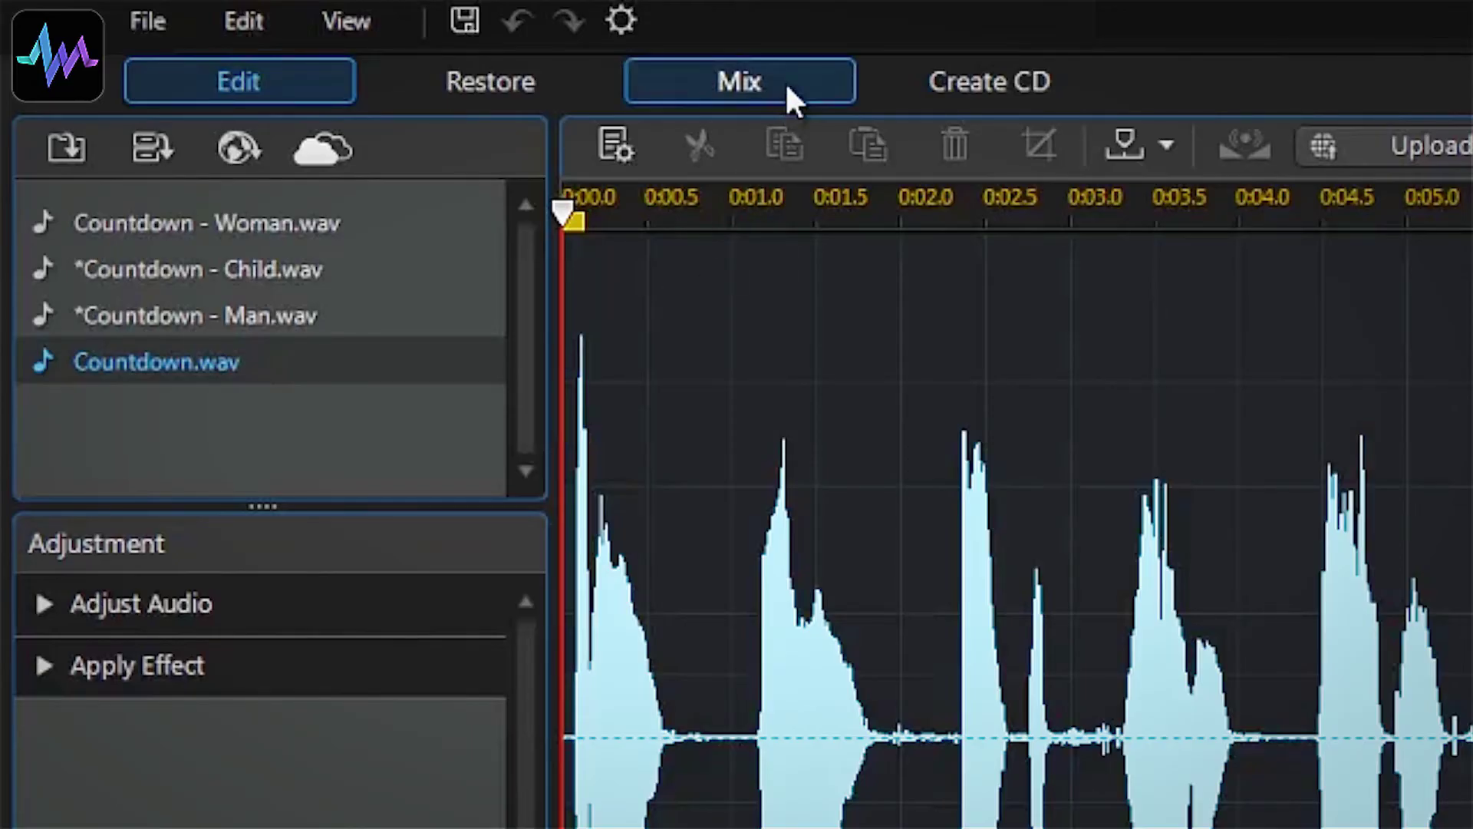
Step: In Mix view, play the layered Woman, Man and Child countdown tracks together, then stop
click(790, 85)
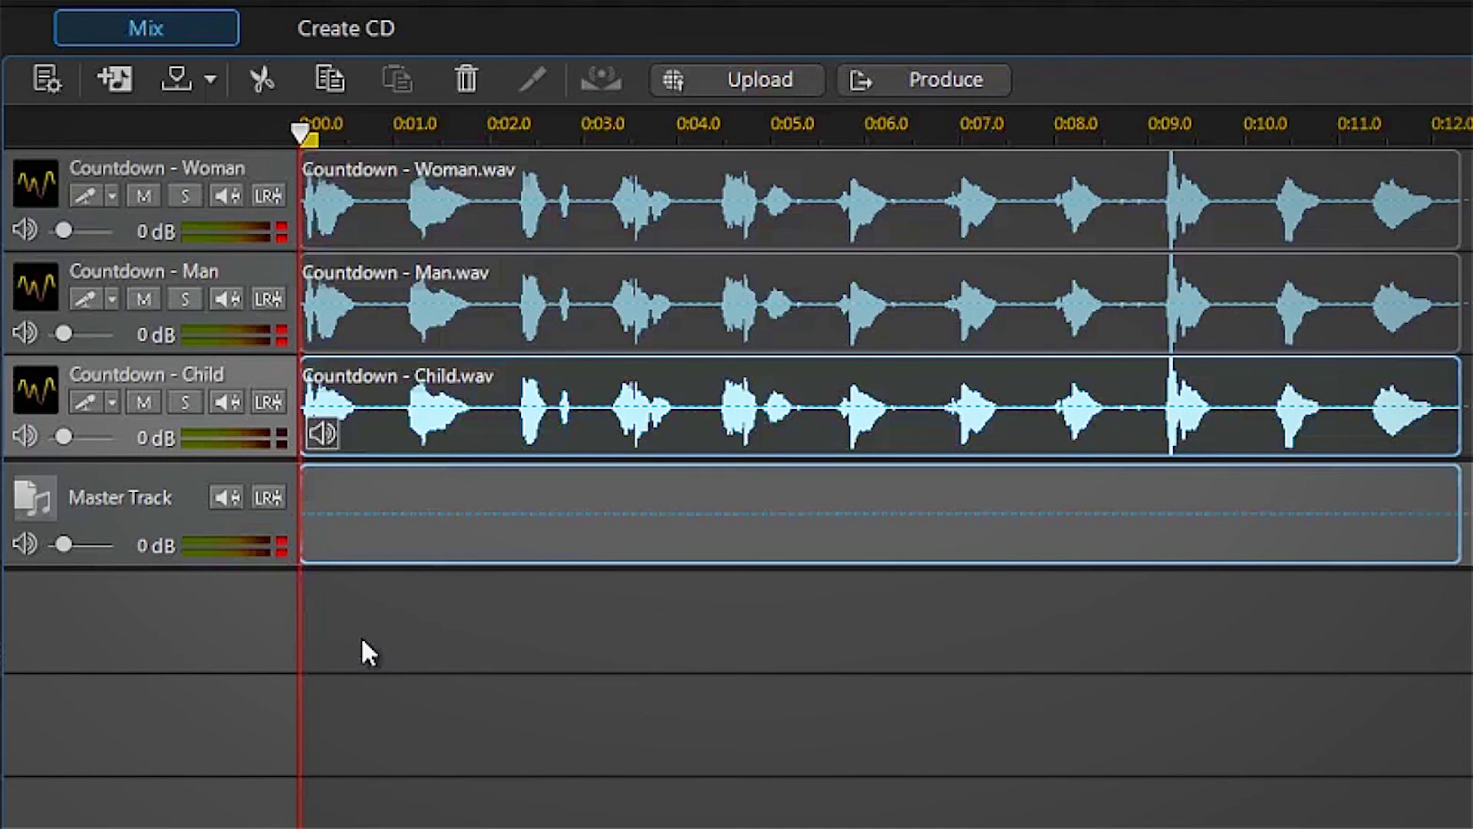
key(space)
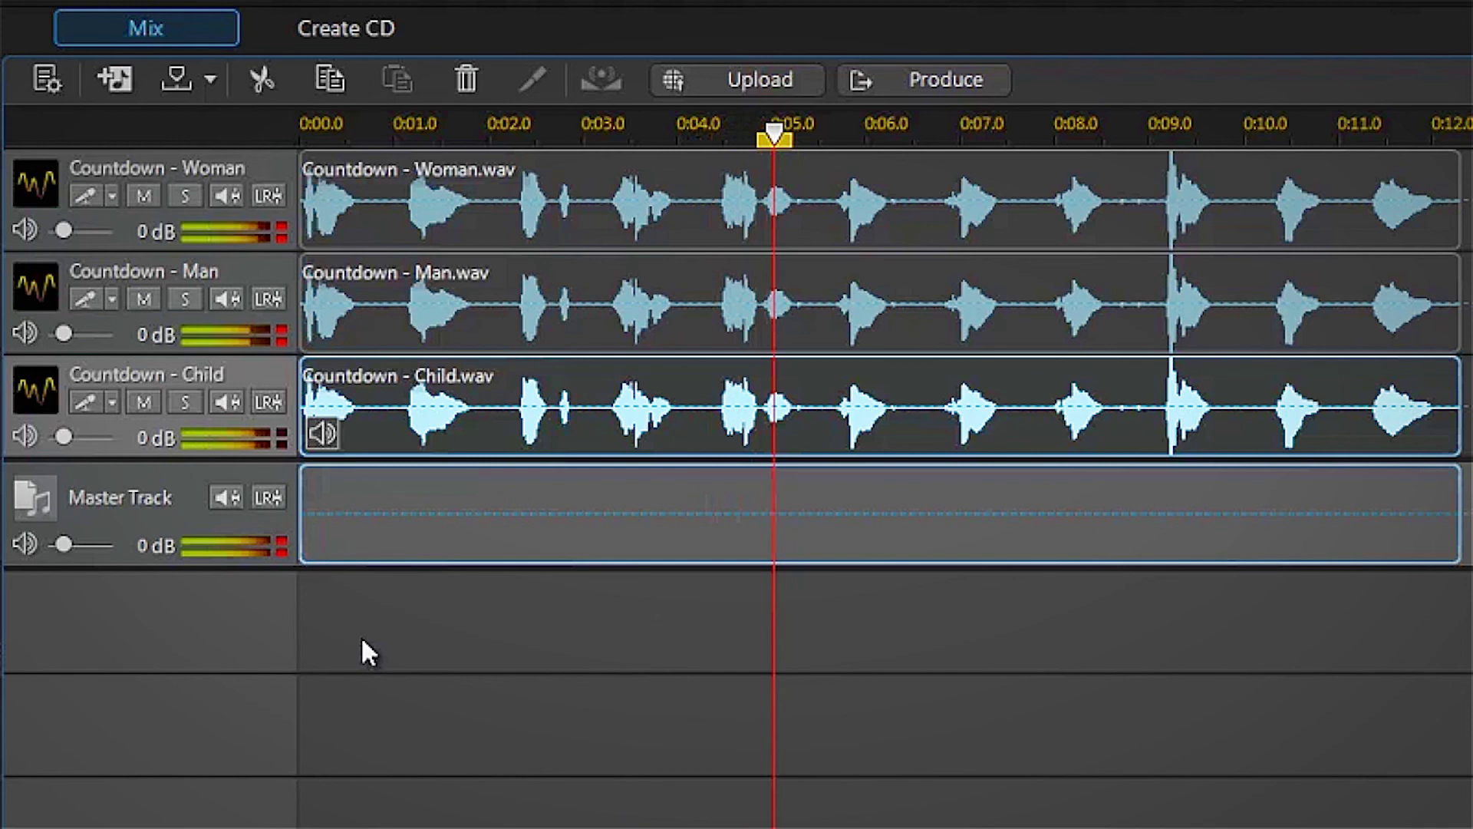
key(space)
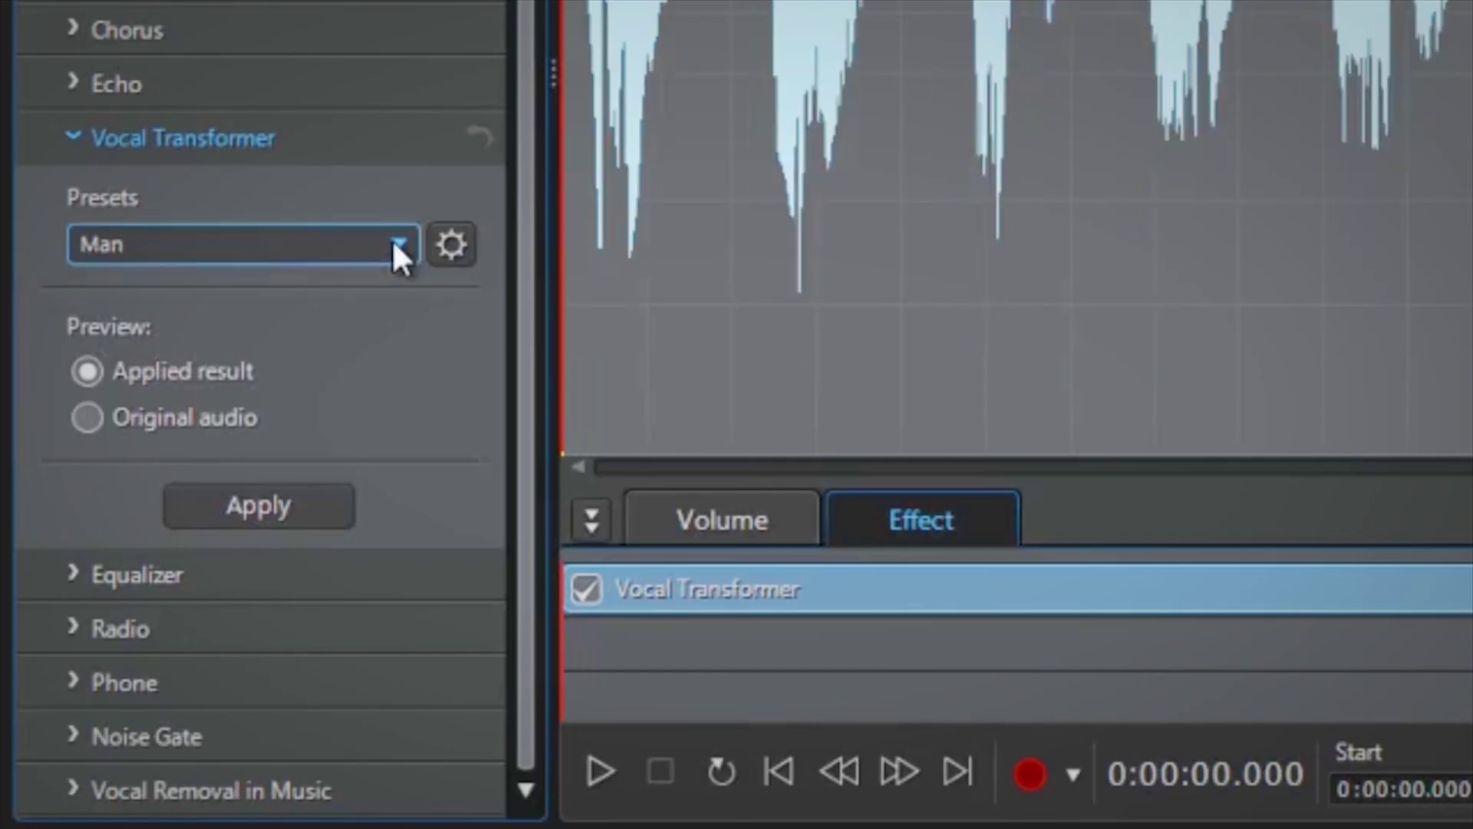
Step: Show the Vocal Transformer preset list (Man, Woman, Child, Robot, Duck, Custom)
click(396, 244)
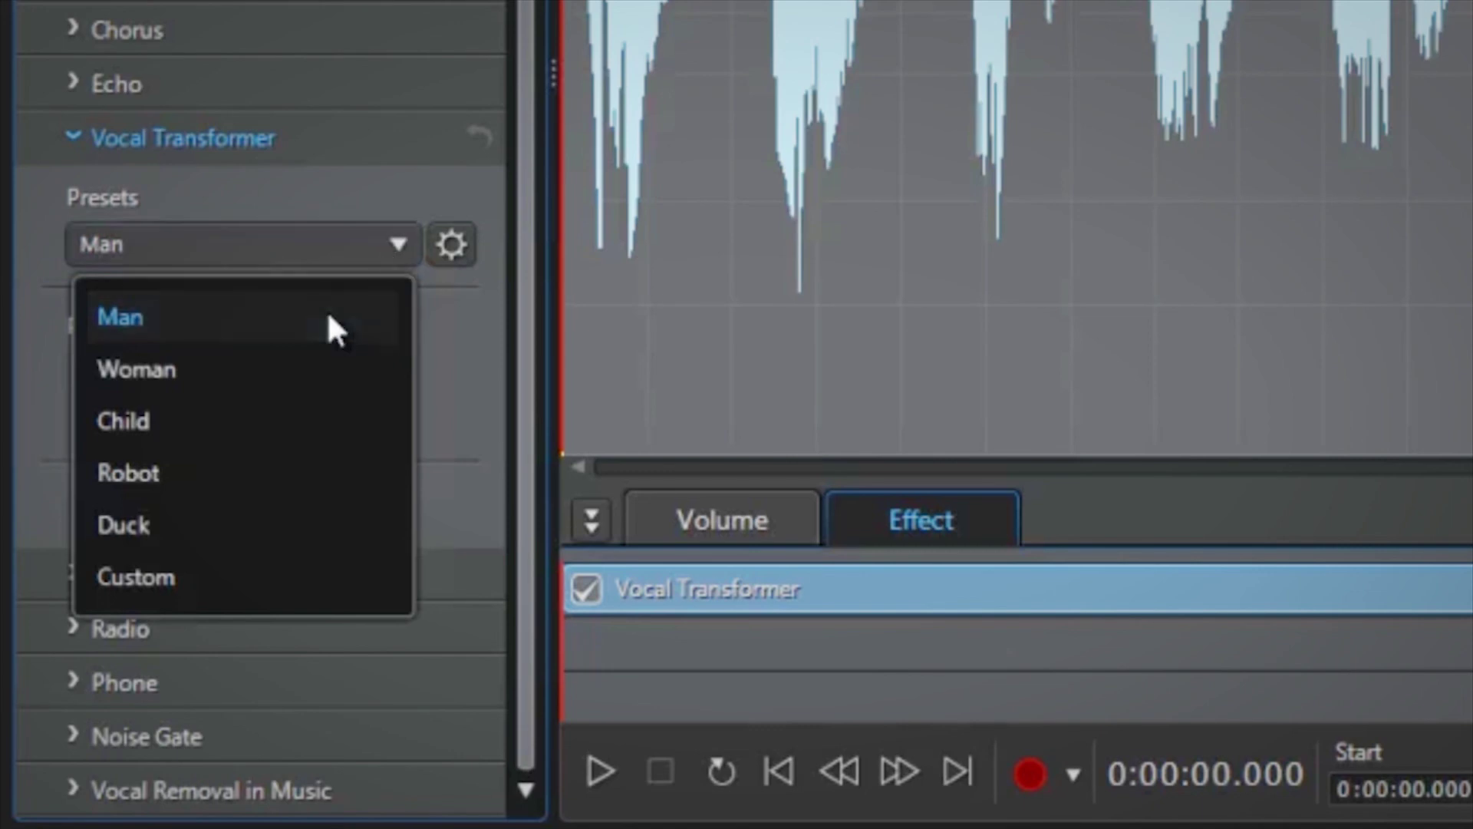